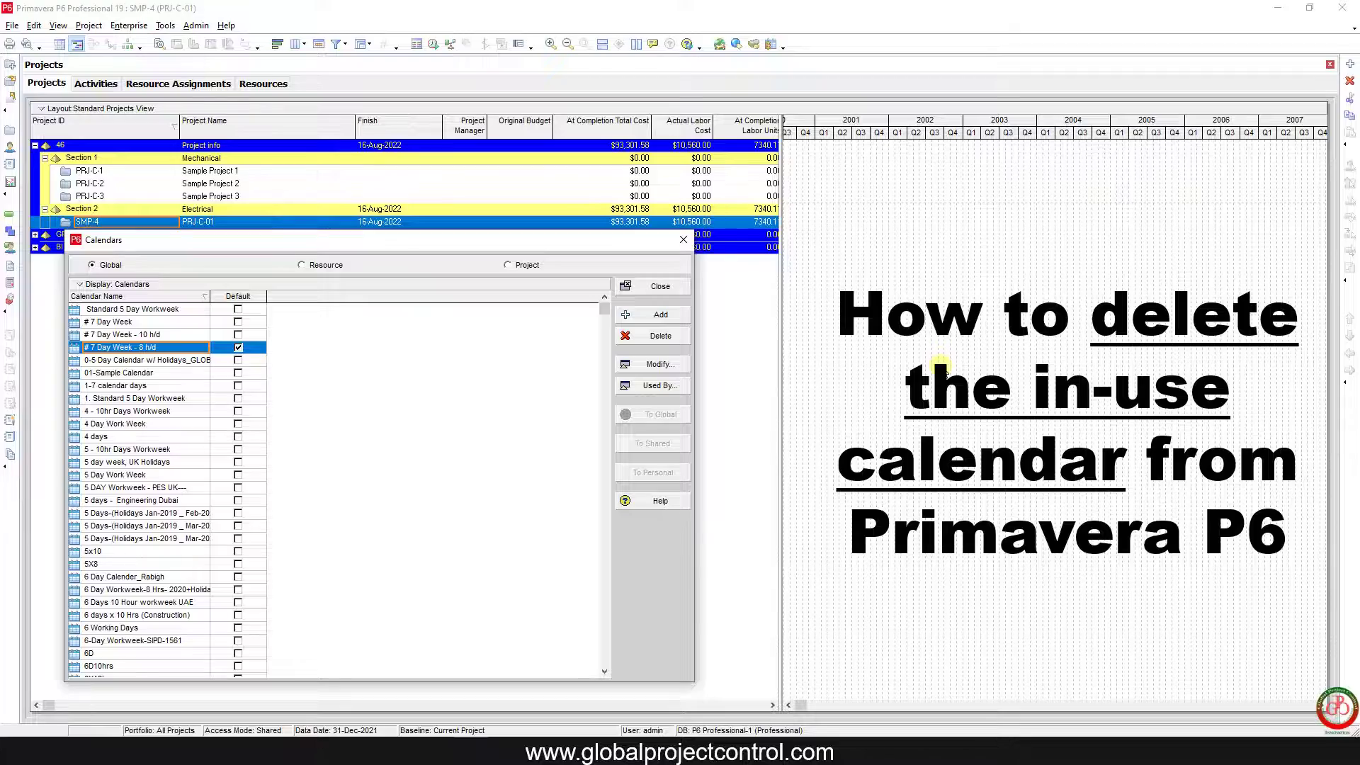
# - Try deleting 01-Sample Calendar, then dismiss the warning that activities in other projects use it
pyautogui.moveTo(211, 296); pyautogui.dragTo(262, 297)
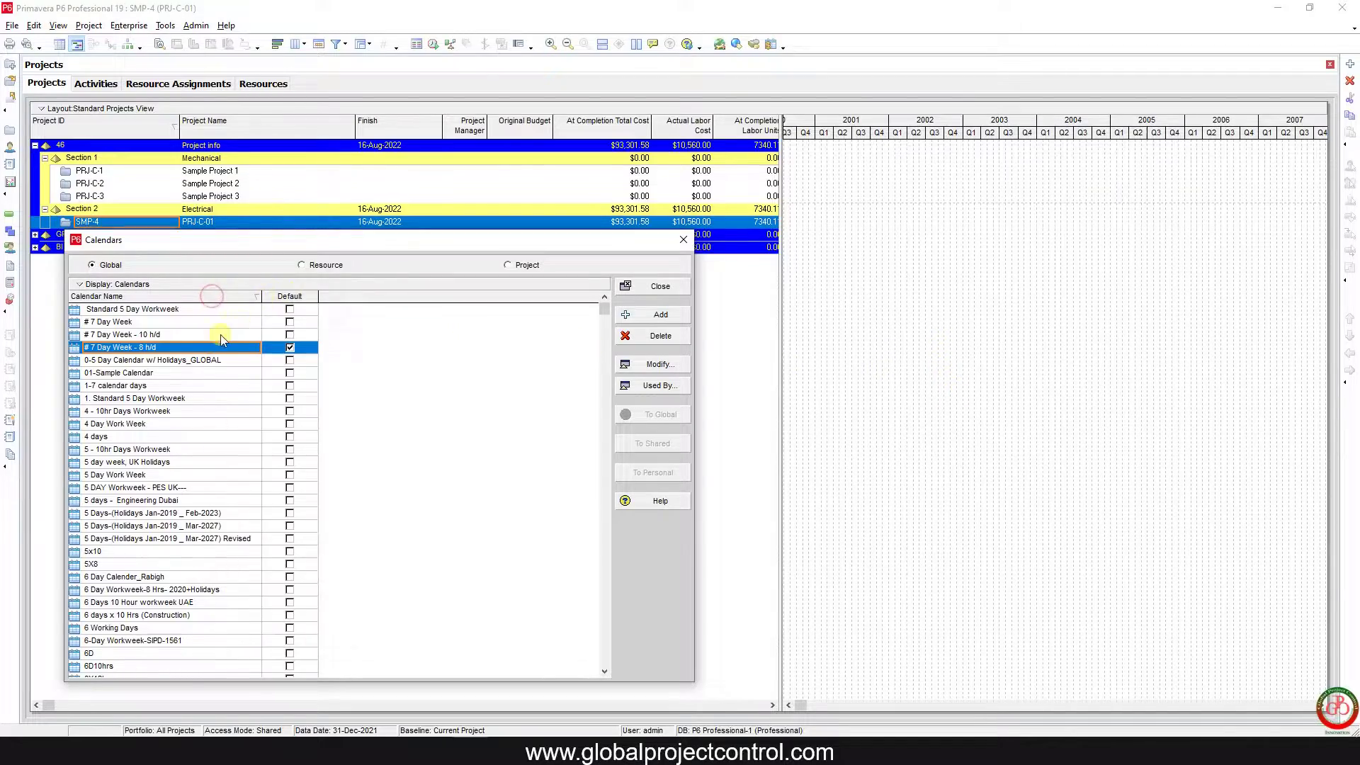
pyautogui.click(182, 373)
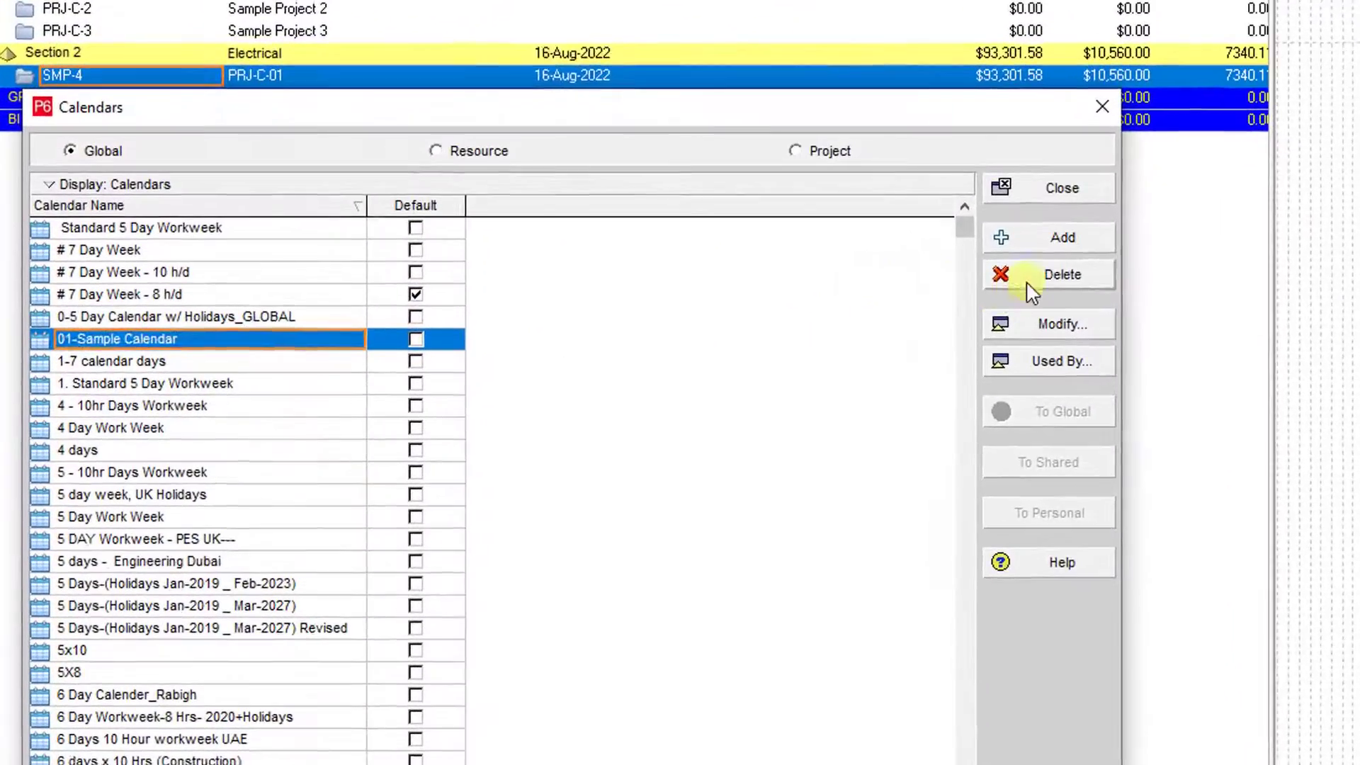
pyautogui.click(905, 298)
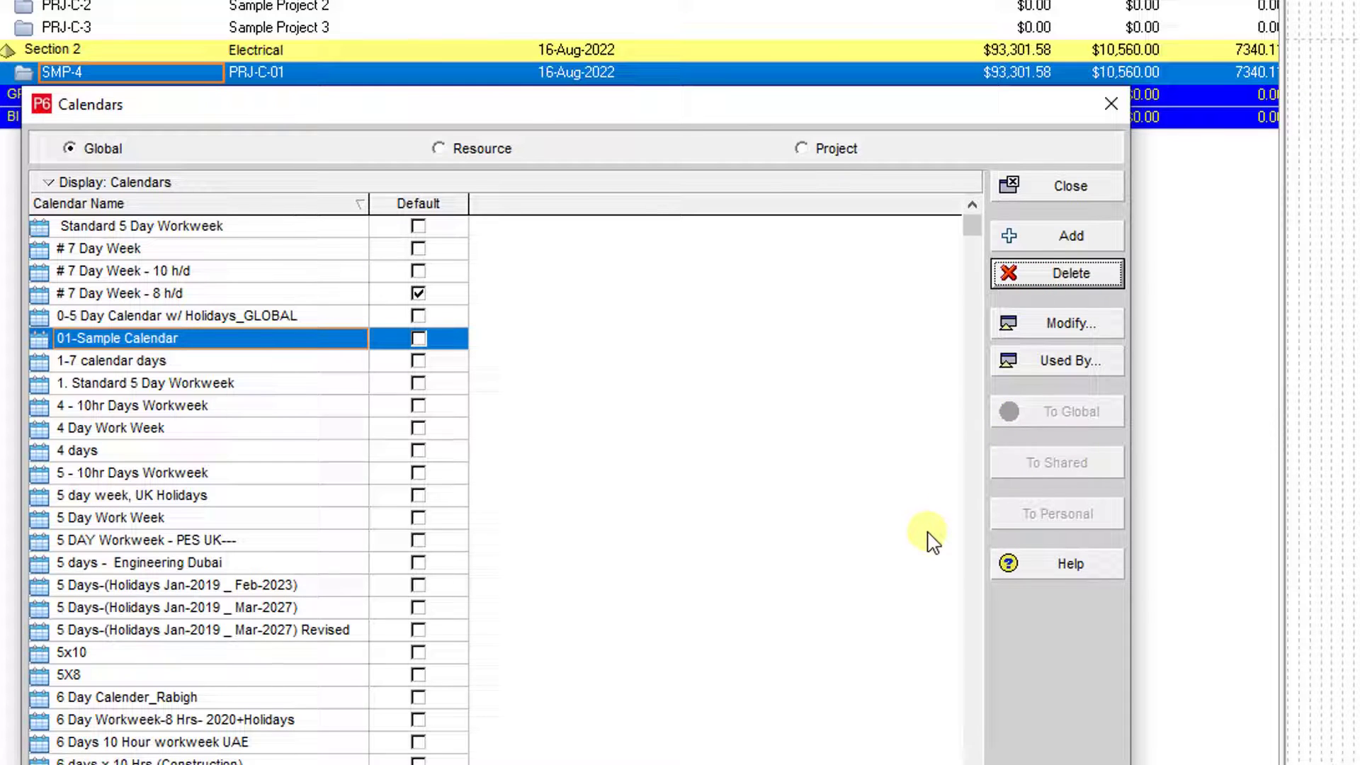
pyautogui.click(1022, 279)
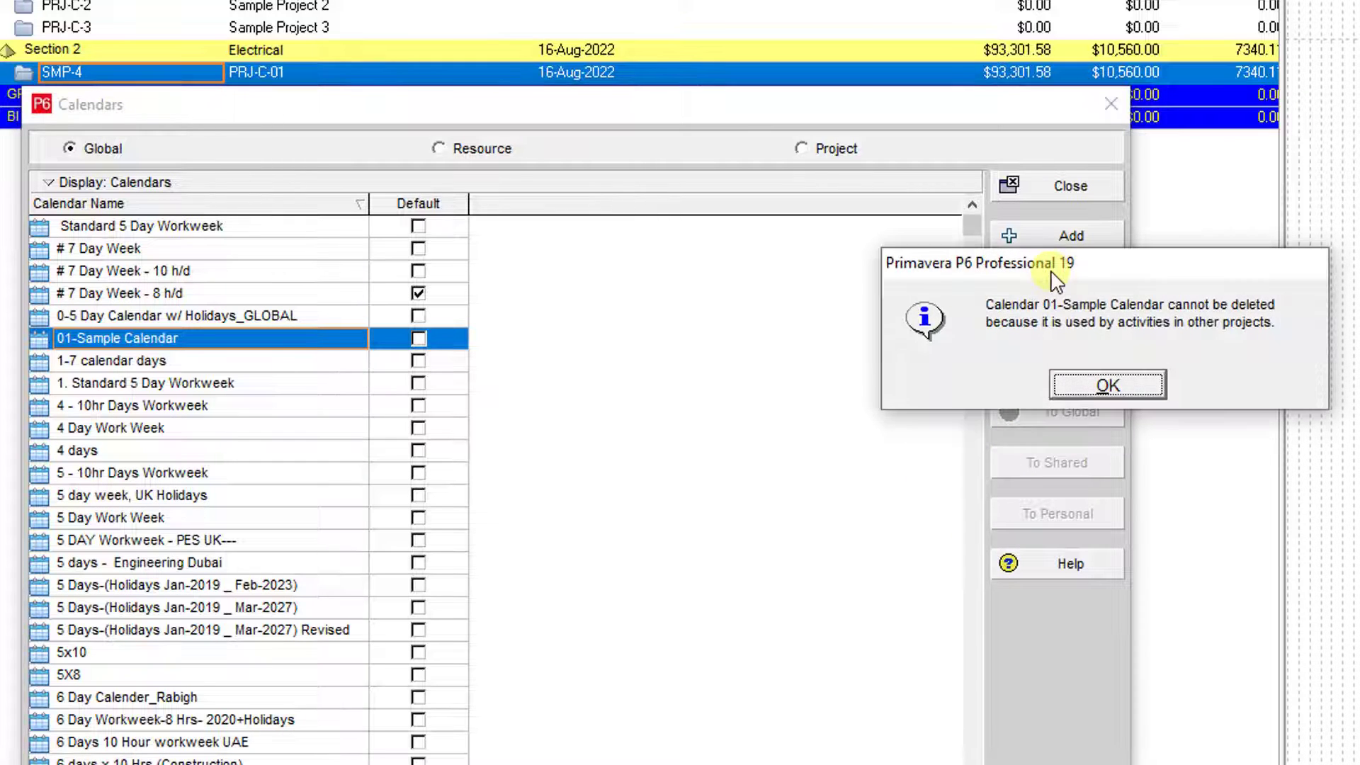
pyautogui.moveTo(1065, 263); pyautogui.dragTo(691, 292)
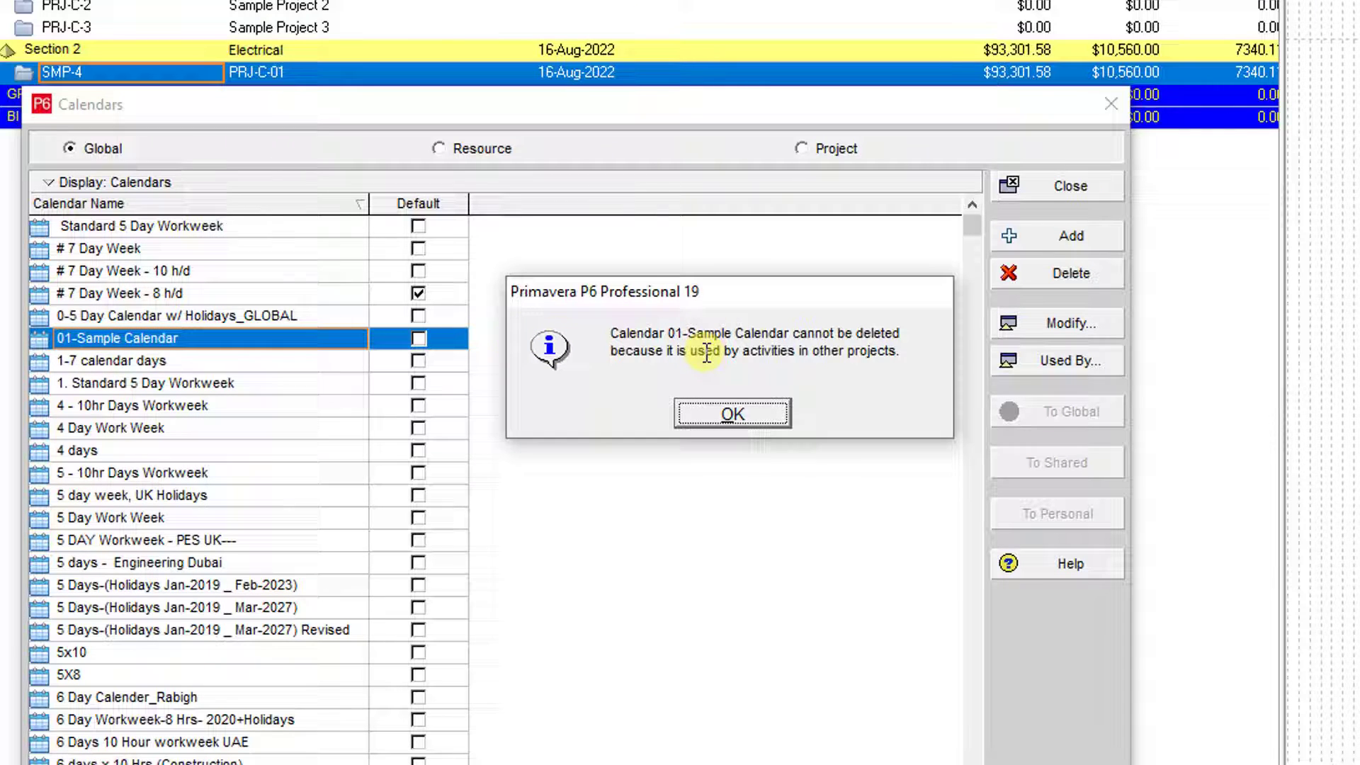
pyautogui.moveTo(609, 333); pyautogui.dragTo(902, 351)
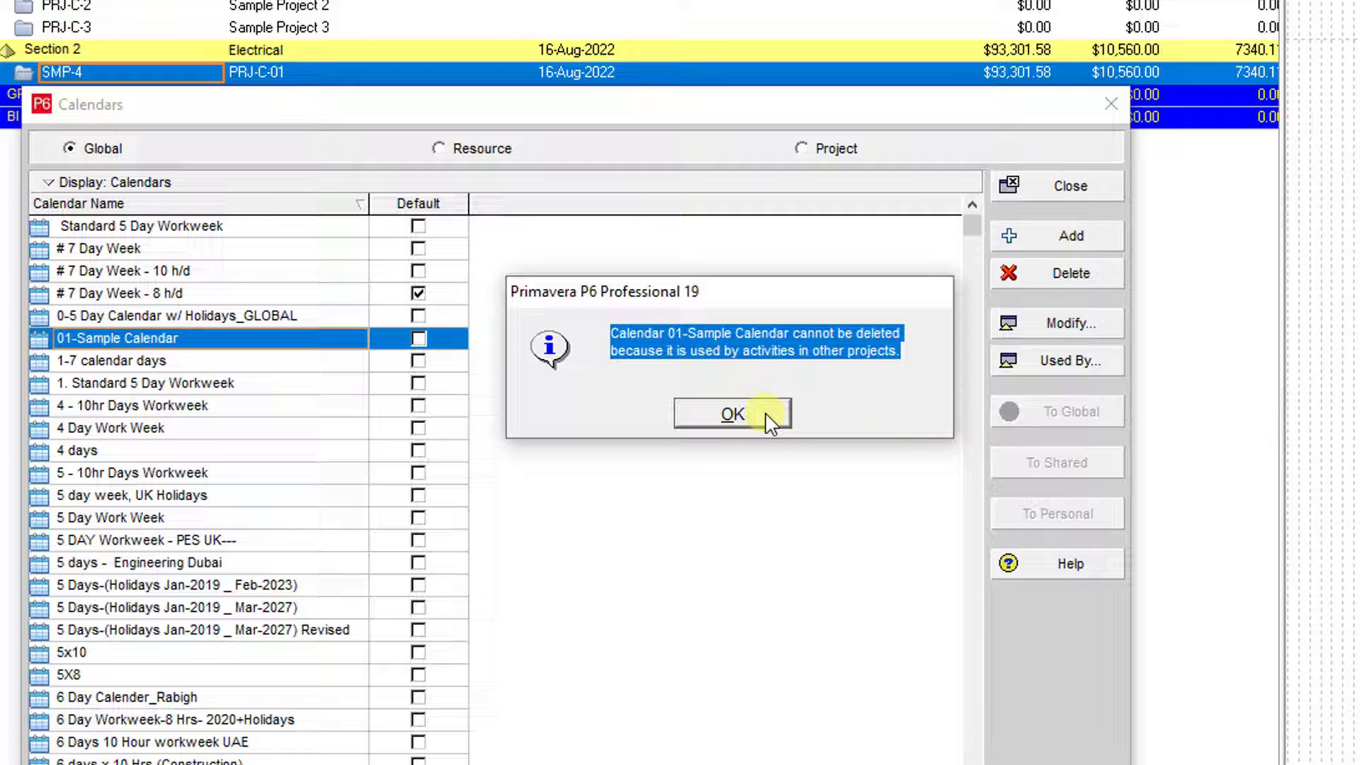
pyautogui.click(733, 414)
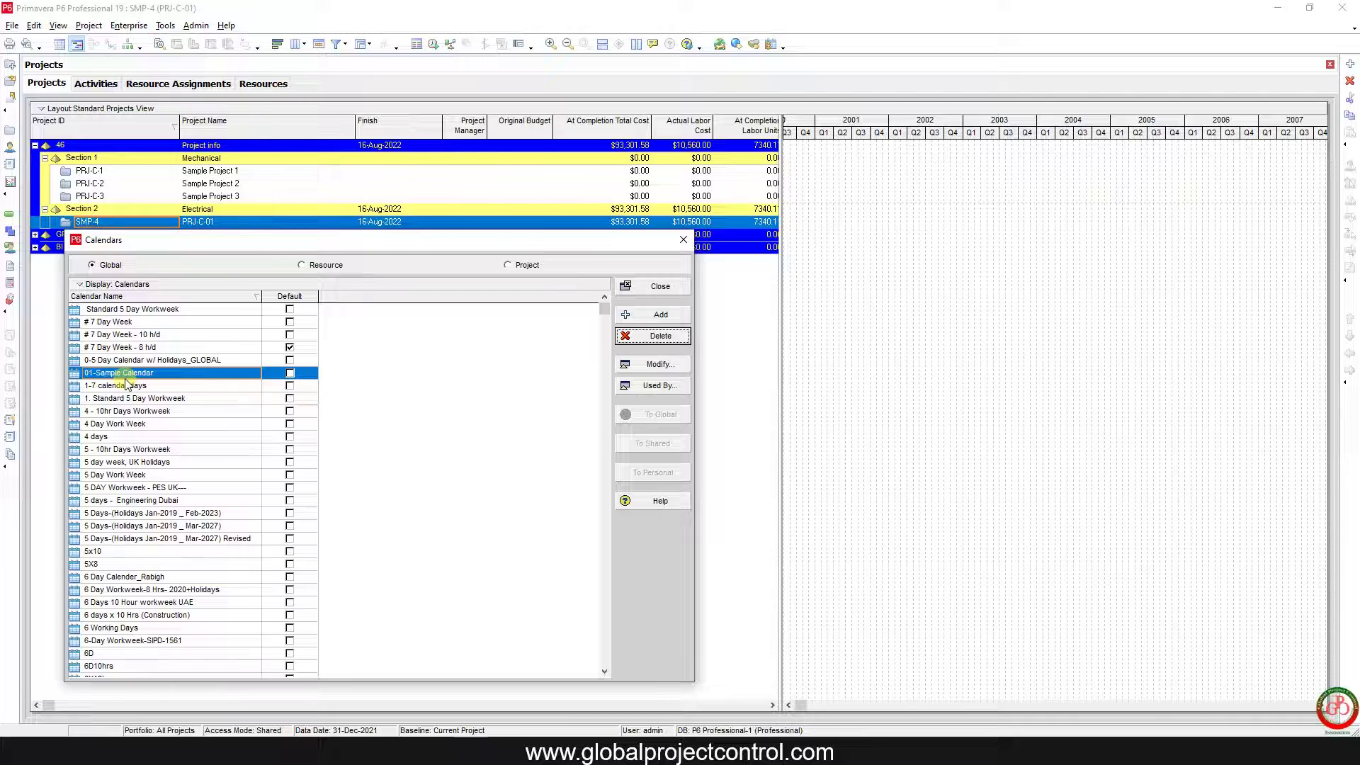
pyautogui.click(666, 388)
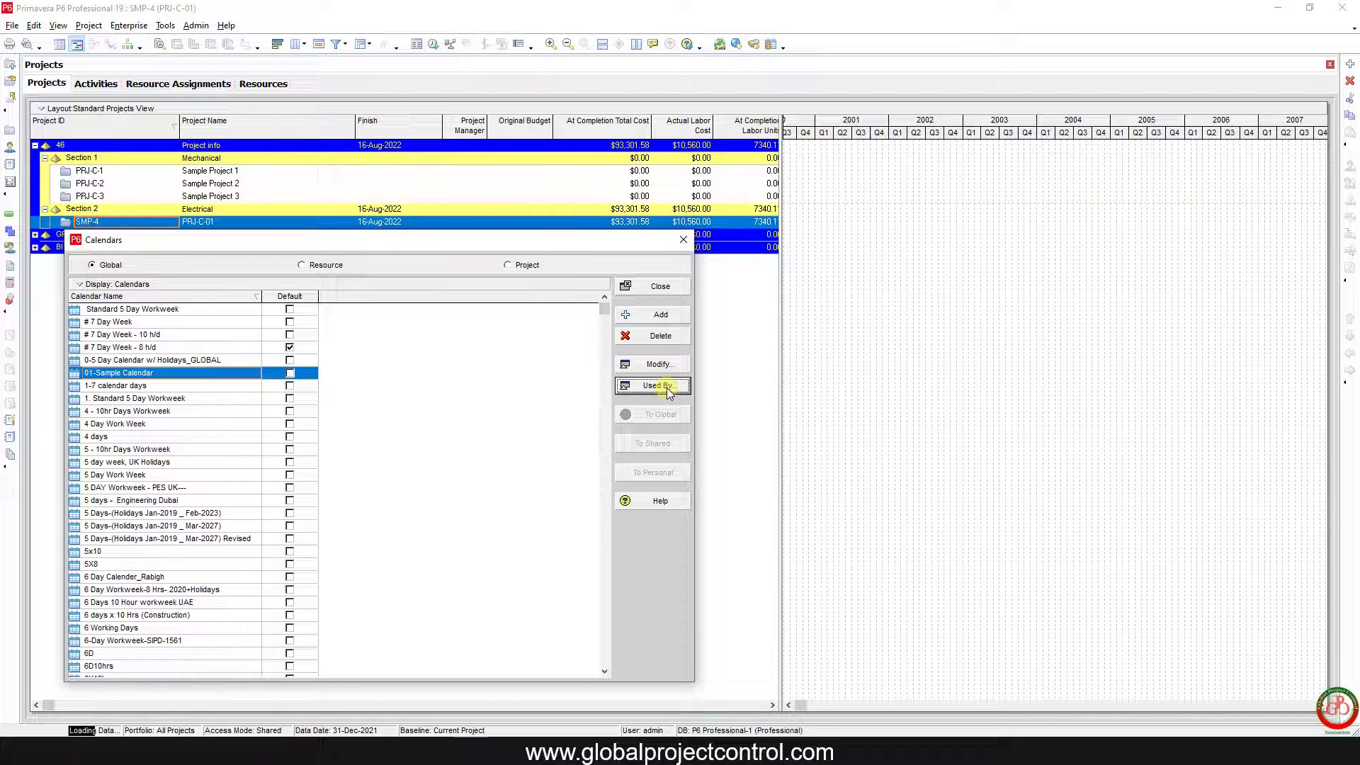
pyautogui.moveTo(673, 266)
pyautogui.mouseDown()
pyautogui.moveTo(473, 313)
pyautogui.moveTo(470, 326)
pyautogui.mouseUp()
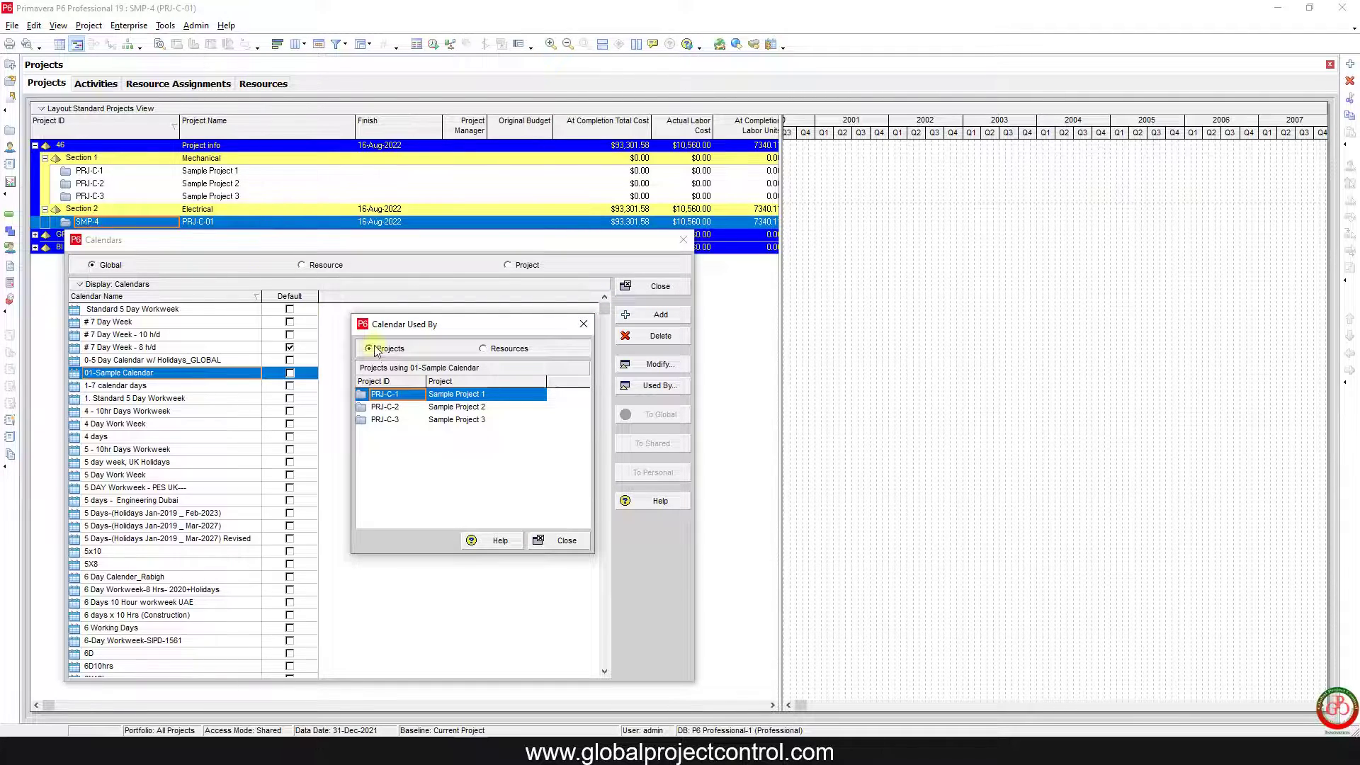
pyautogui.click(484, 349)
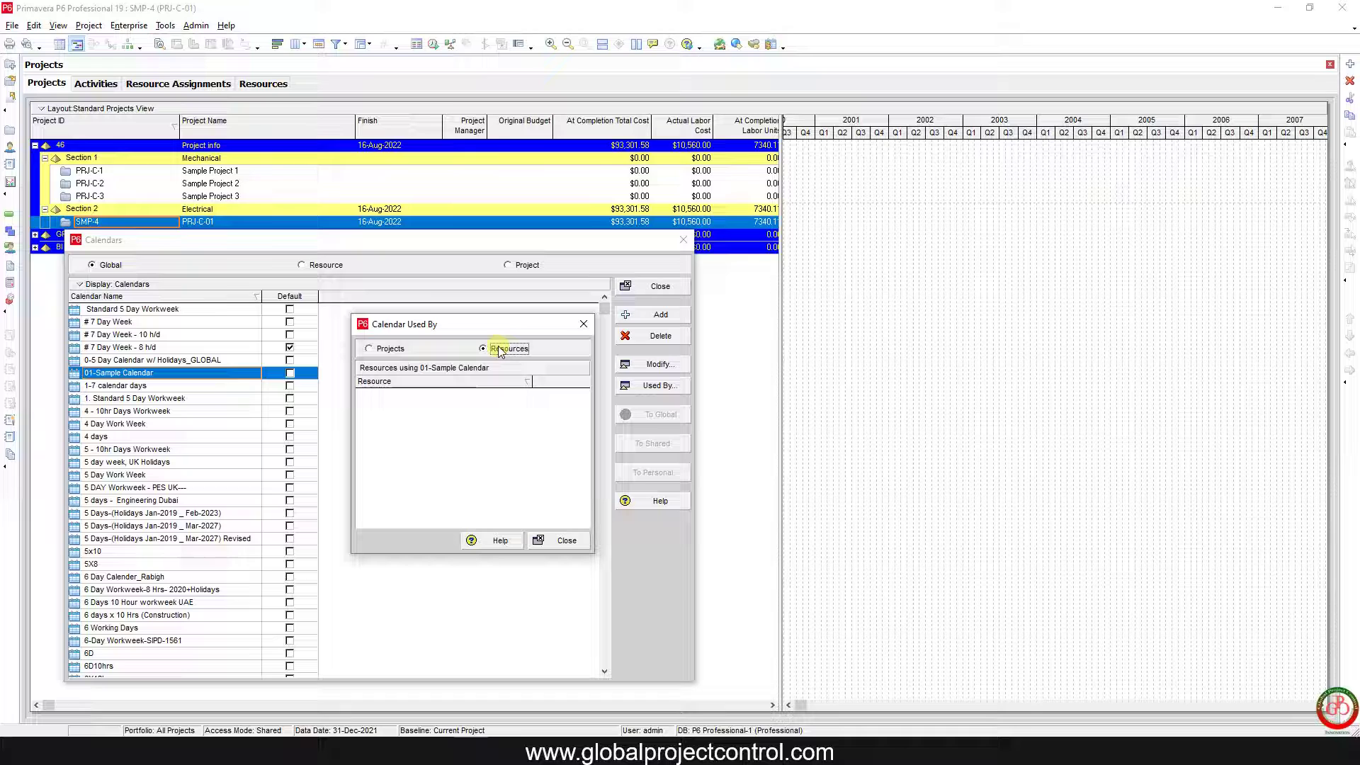
pyautogui.press('Escape')
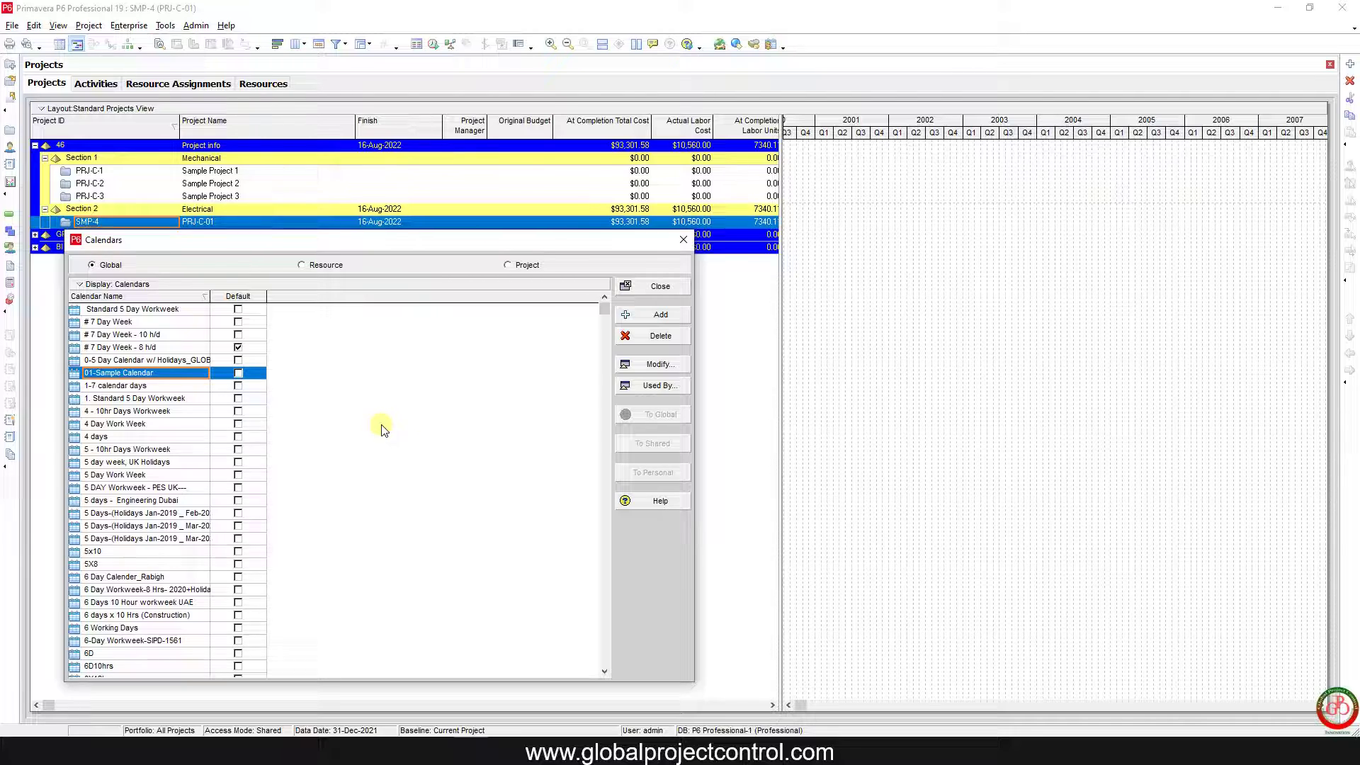
pyautogui.click(655, 385)
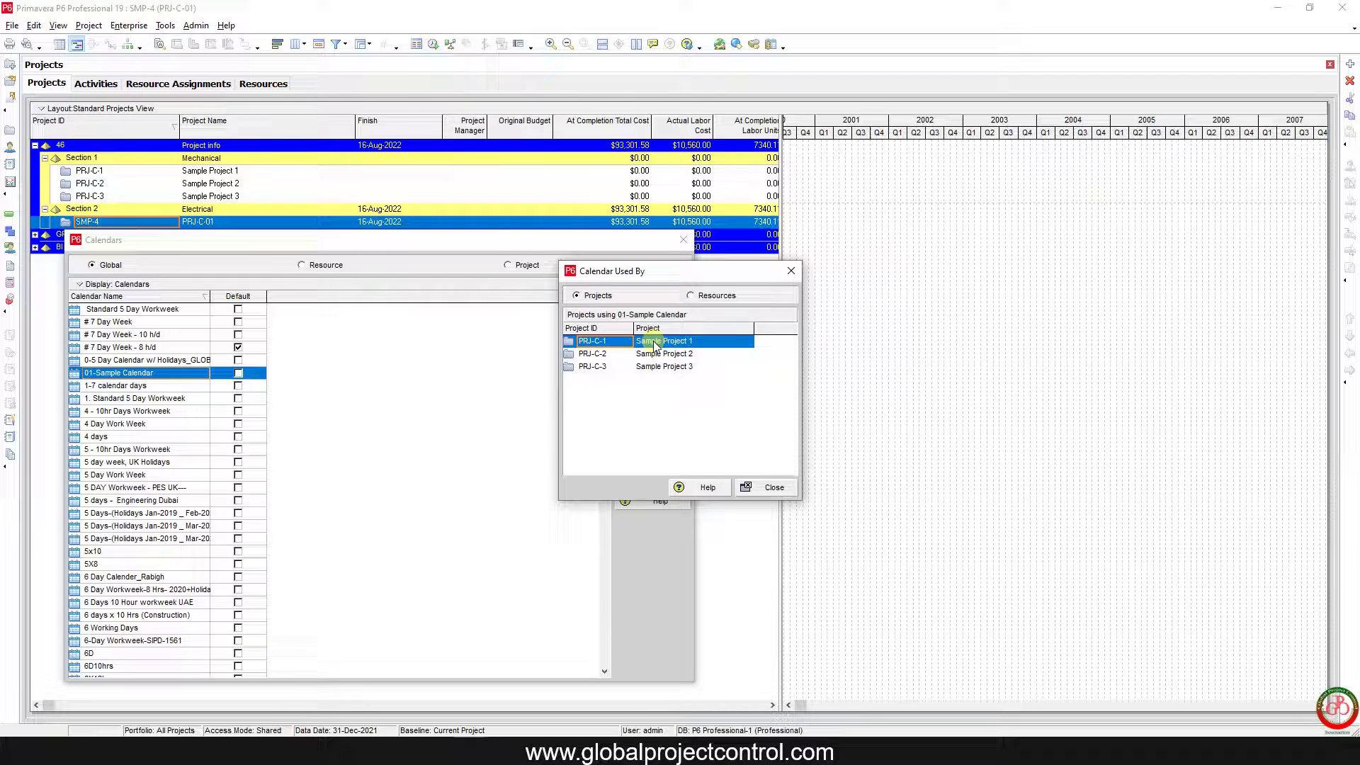
pyautogui.click(761, 486)
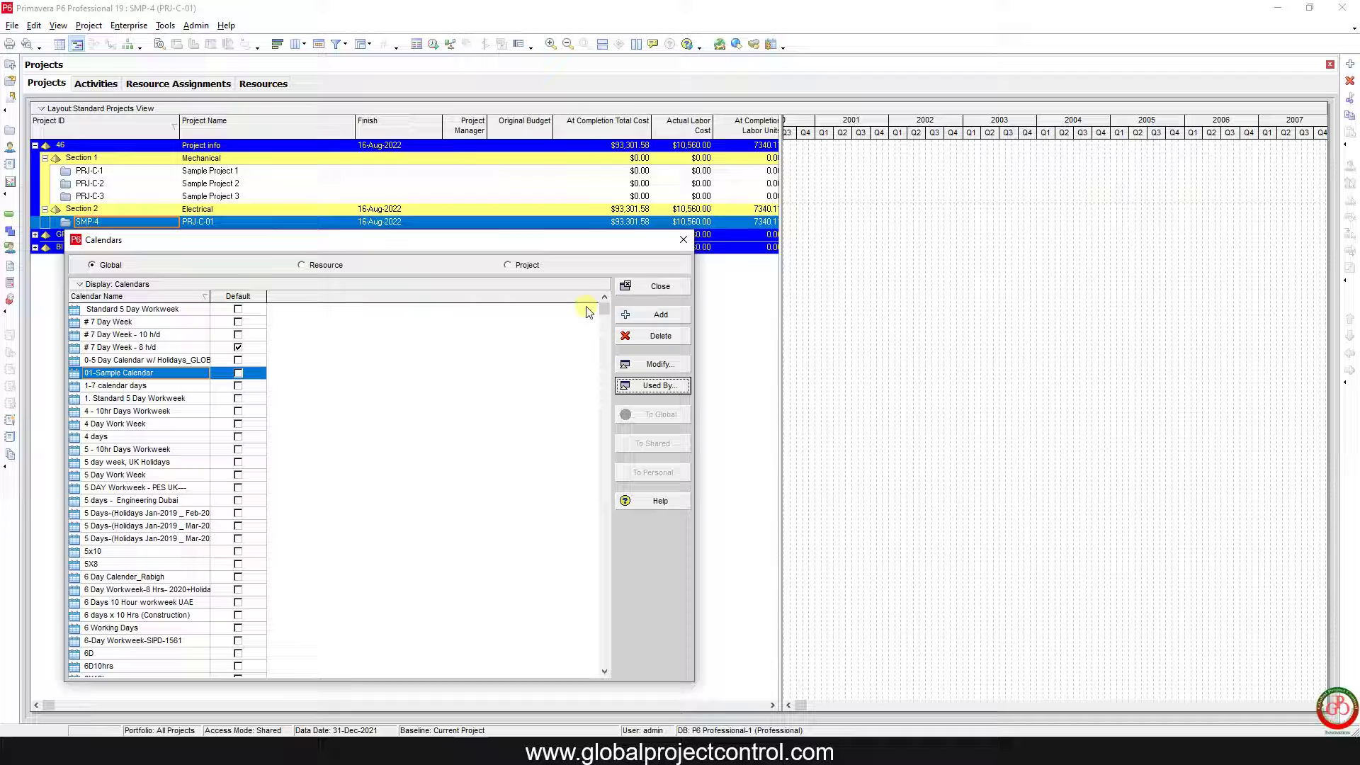
# - Close Calendars and open projects PRJ-C-1 through PRJ-C-3 together
pyautogui.click(656, 288)
pyautogui.click(193, 173)
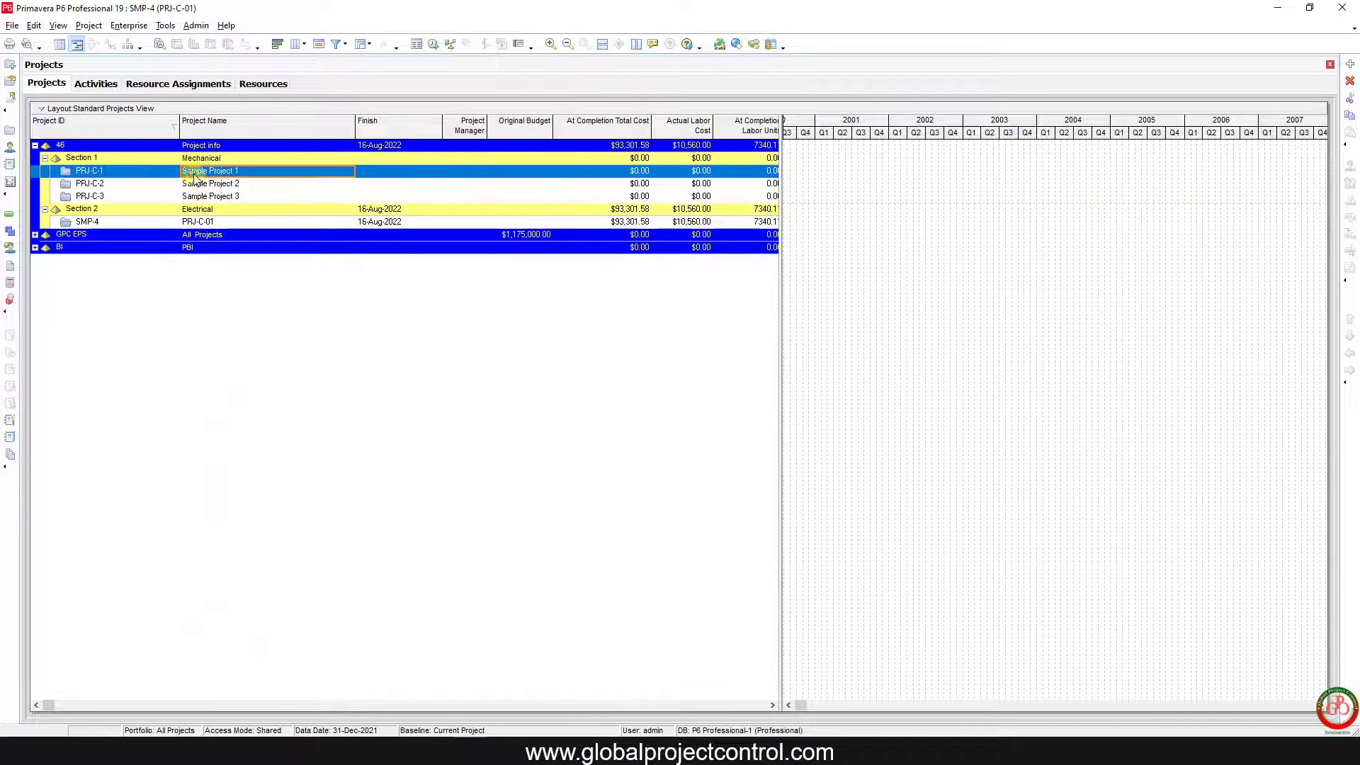
pyautogui.keyDown('shift'); pyautogui.click(221, 200); pyautogui.keyUp('shift')
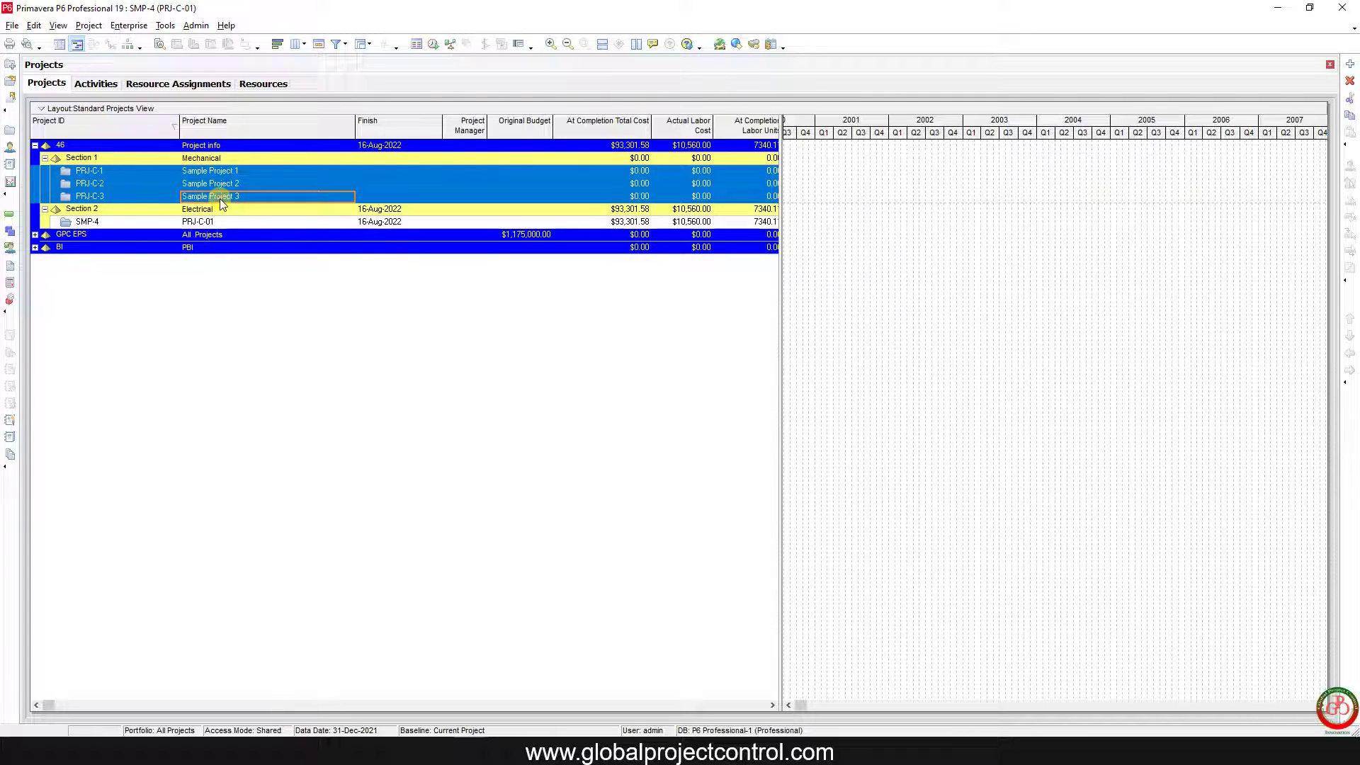
pyautogui.rightClick(220, 199)
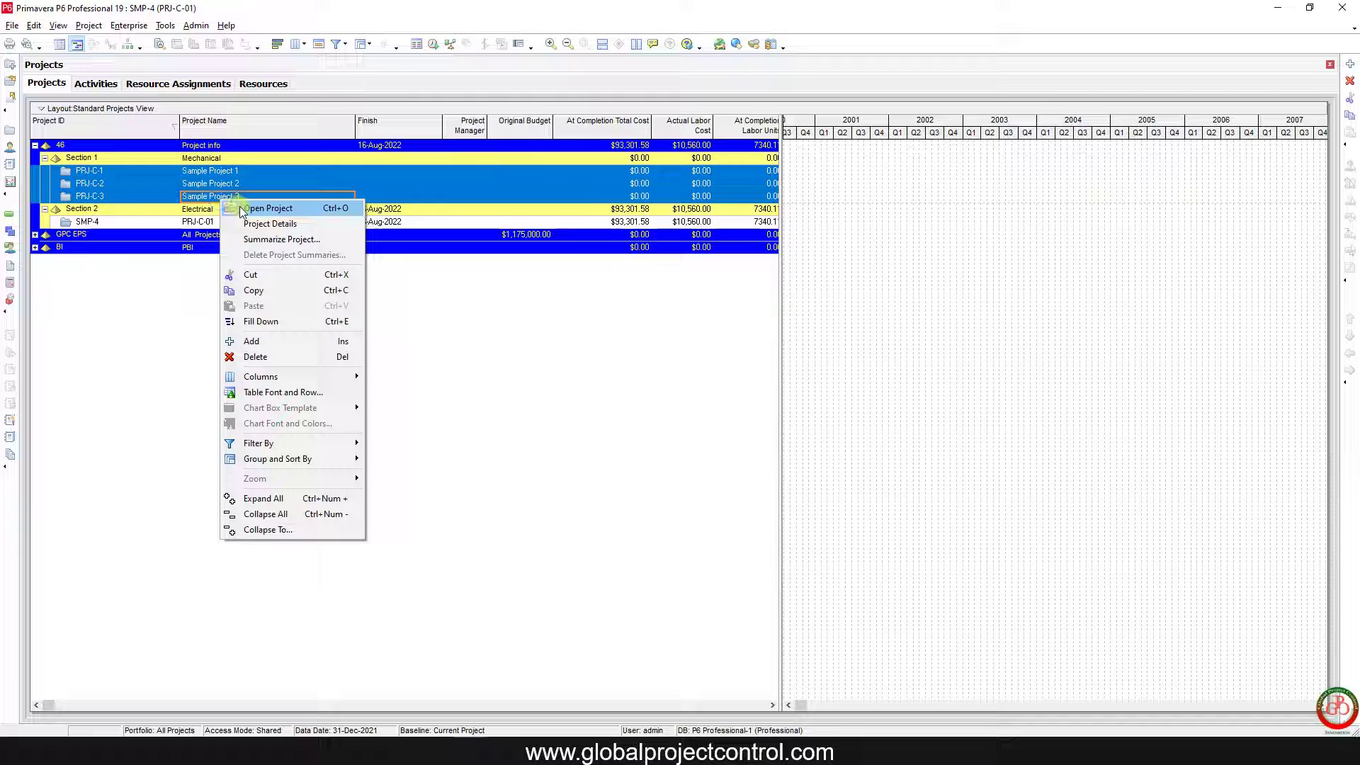
pyautogui.click(240, 209)
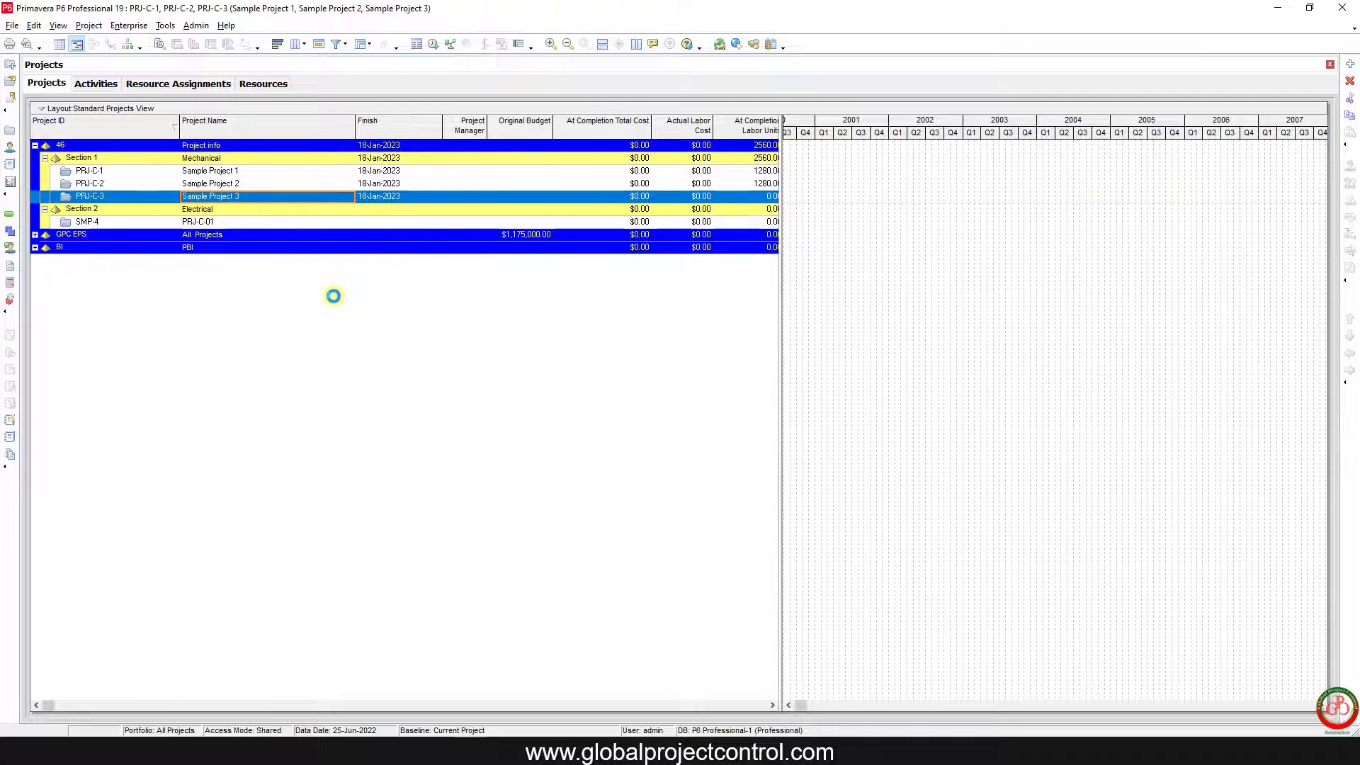
# - Reopen the Enterprise Calendars list and select 01-Sample Calendar
pyautogui.click(84, 27)
pyautogui.moveTo(128, 26)
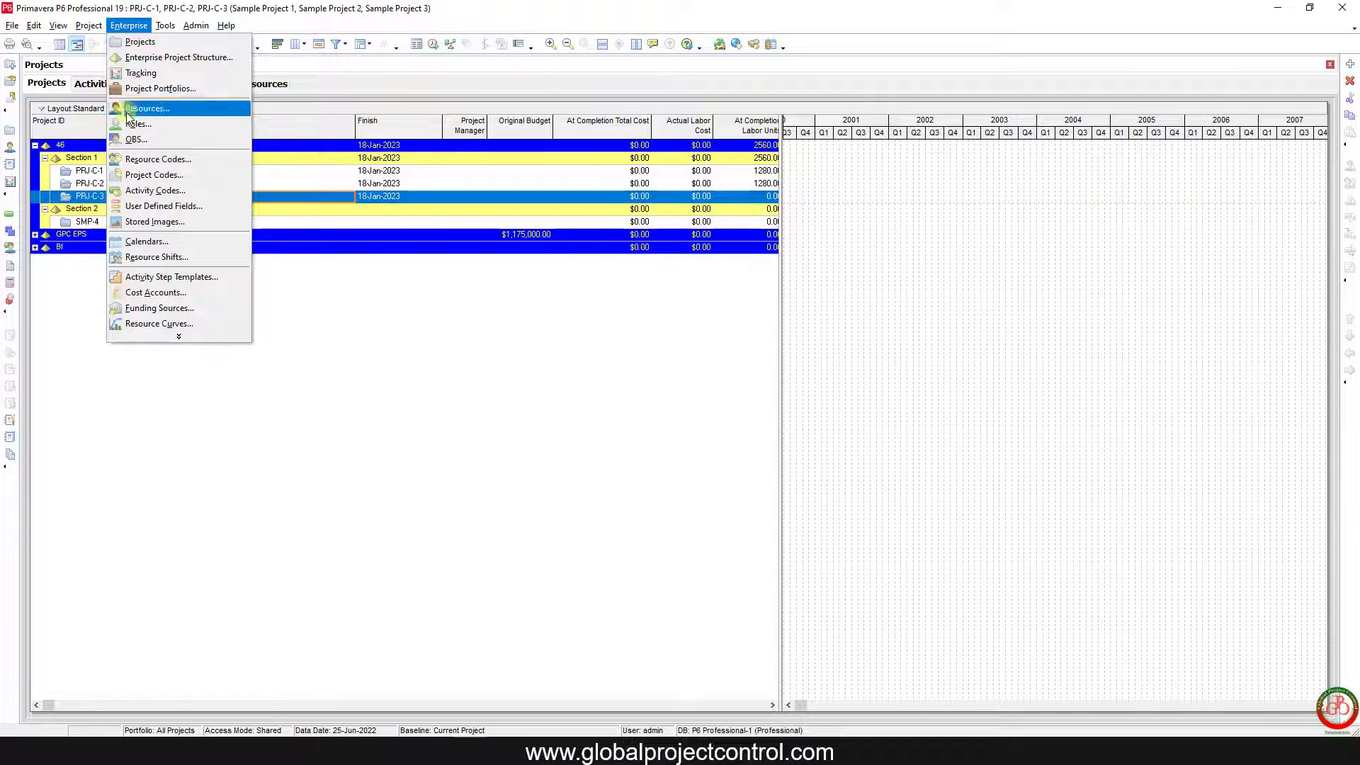
pyautogui.click(146, 245)
pyautogui.click(111, 374)
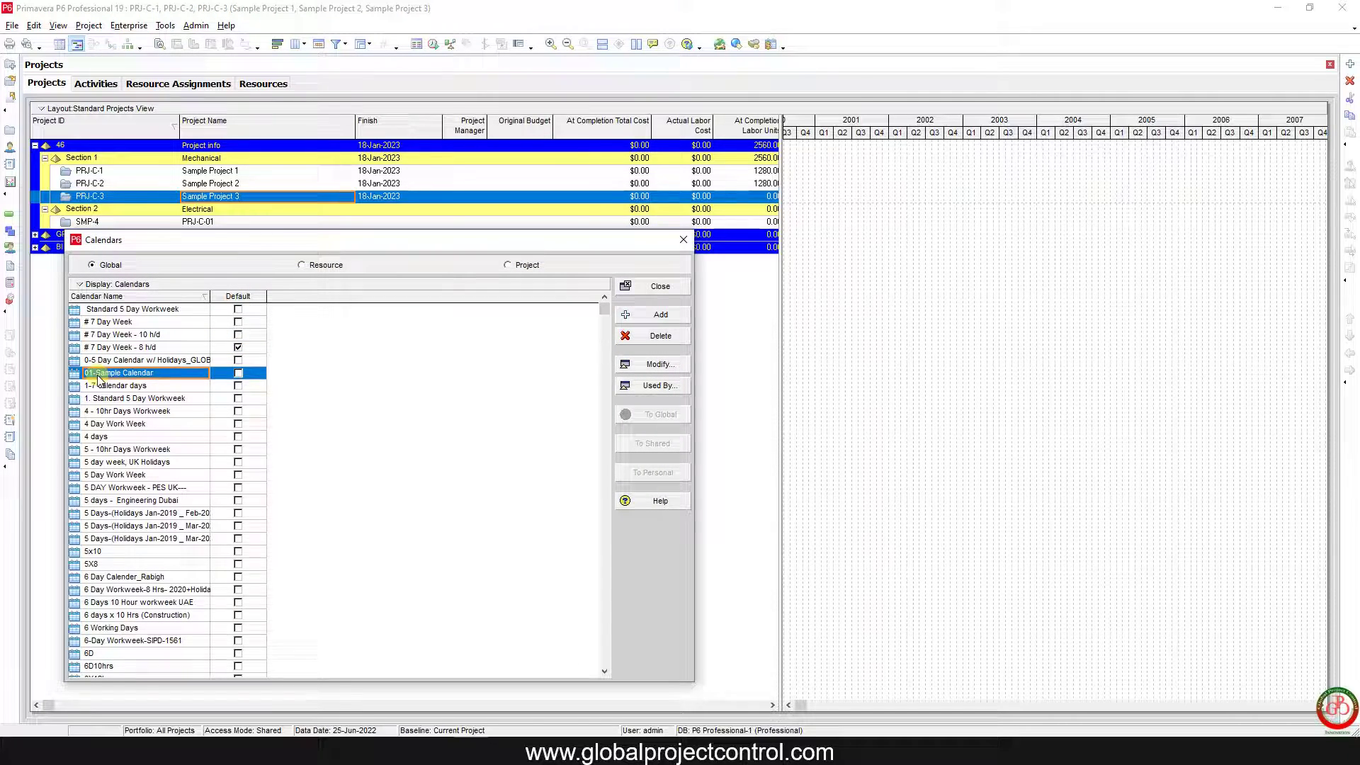
# - Delete 01-Sample Calendar, reassigning its users to the '# 7 Day Week - 10 h/d' calendar
pyautogui.click(658, 337)
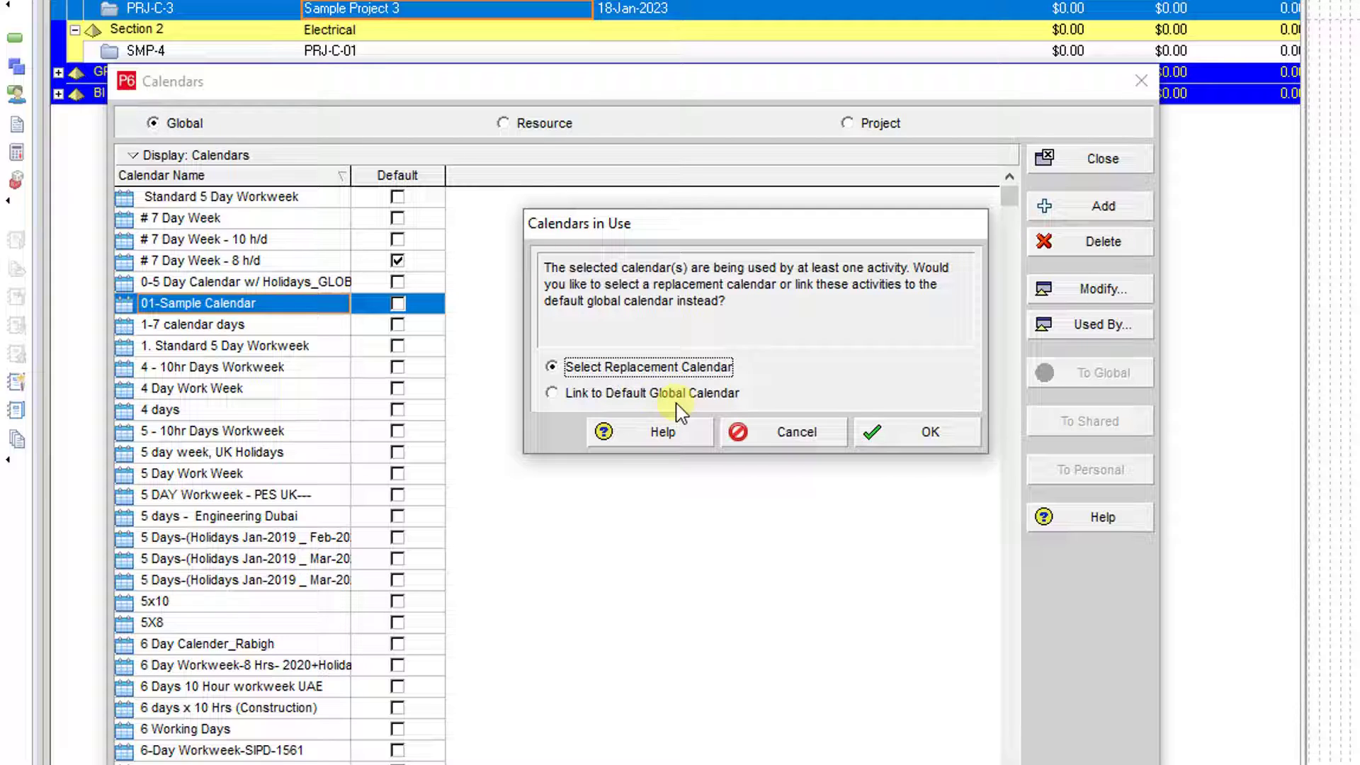
pyautogui.click(927, 432)
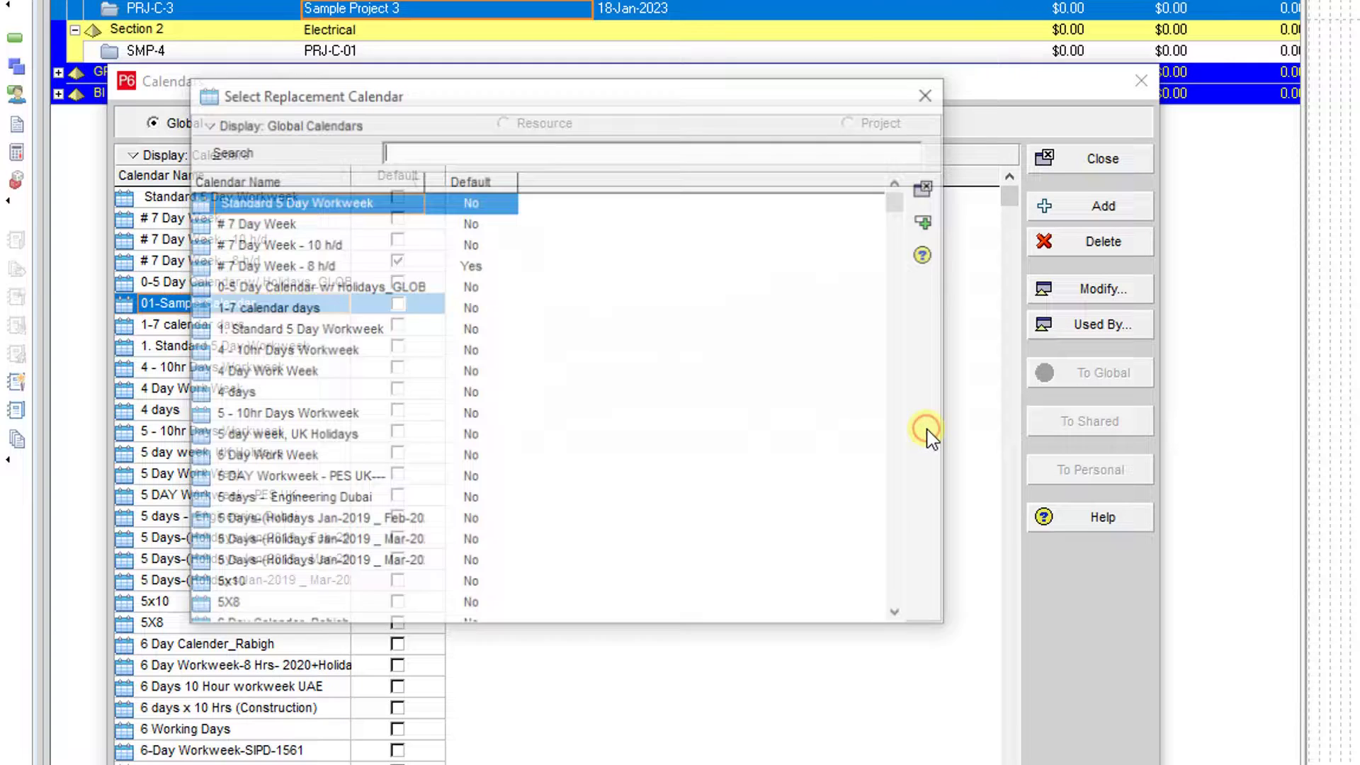
pyautogui.click(290, 246)
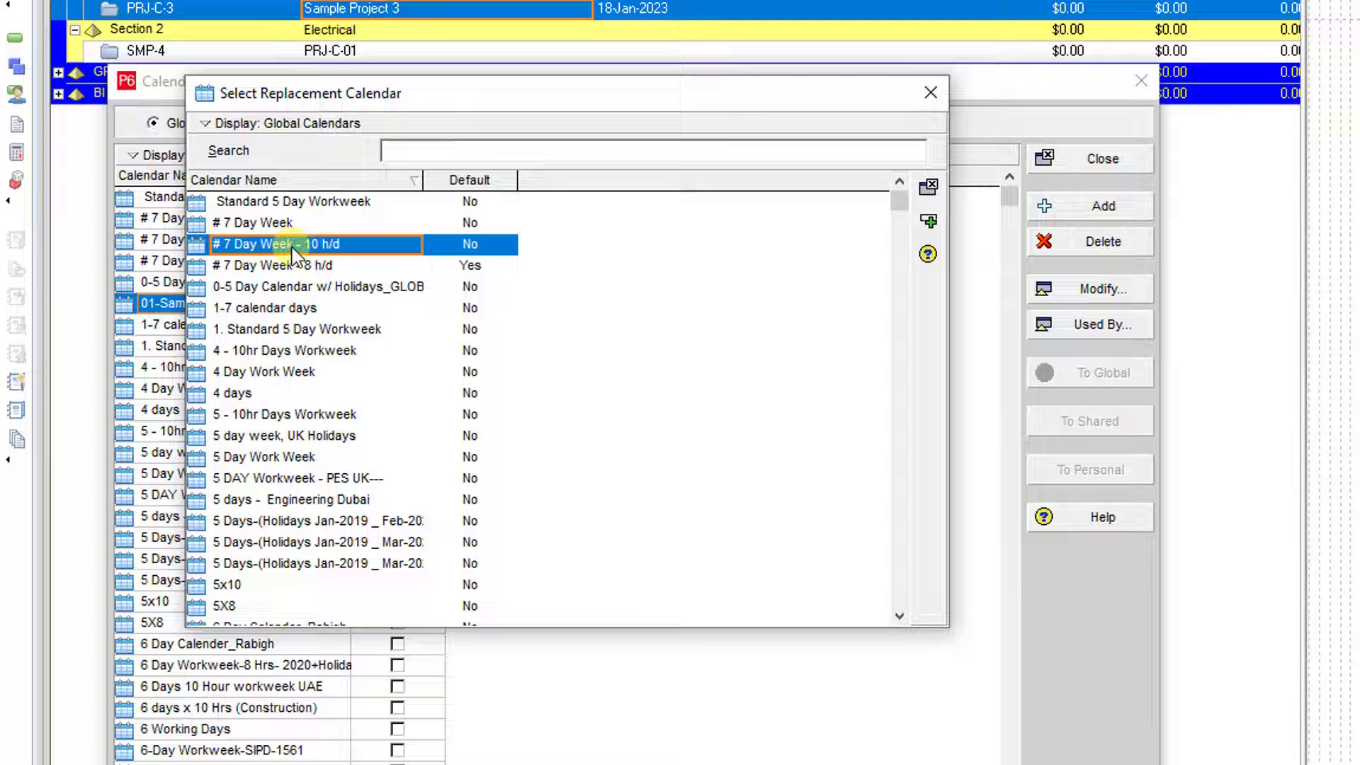
pyautogui.click(929, 222)
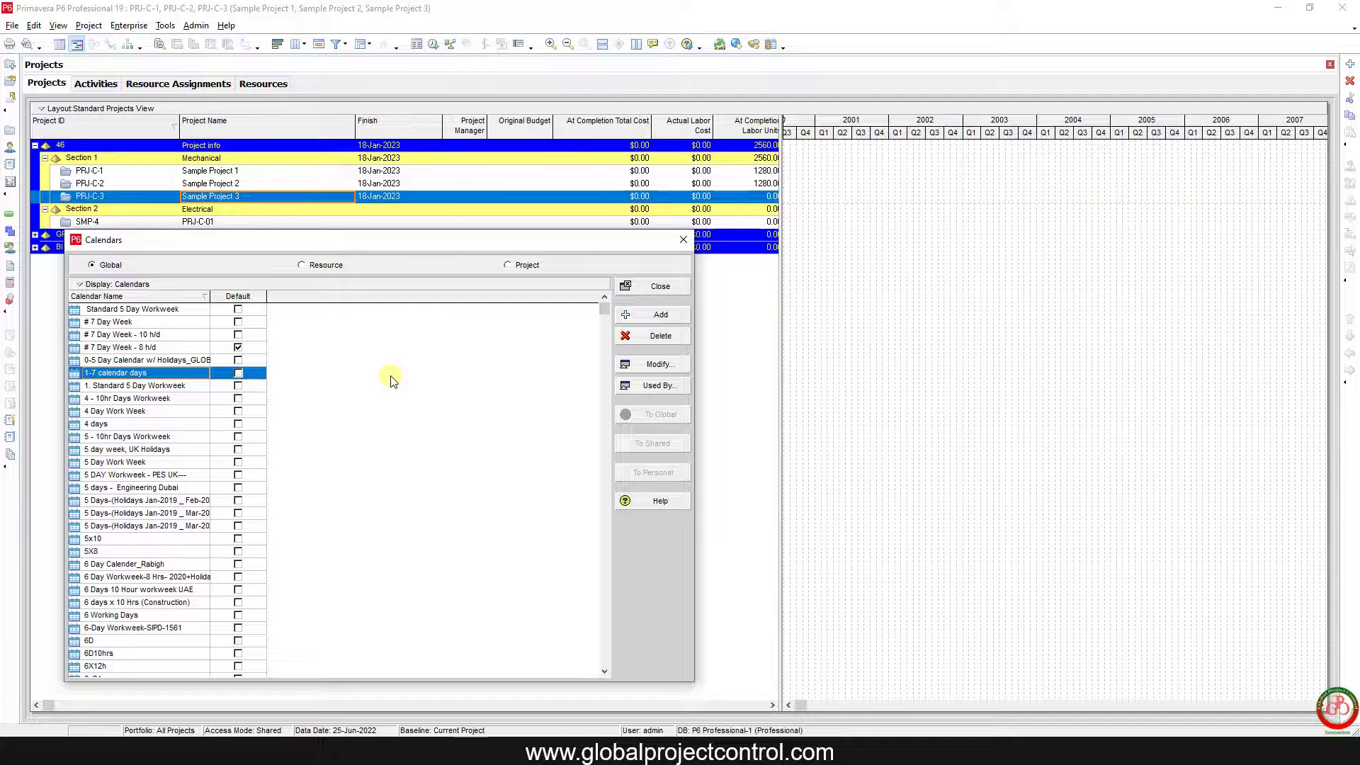
# - Switch the list to Resource calendars and select 01 - Sample Resource Calendar-2
pyautogui.click(316, 266)
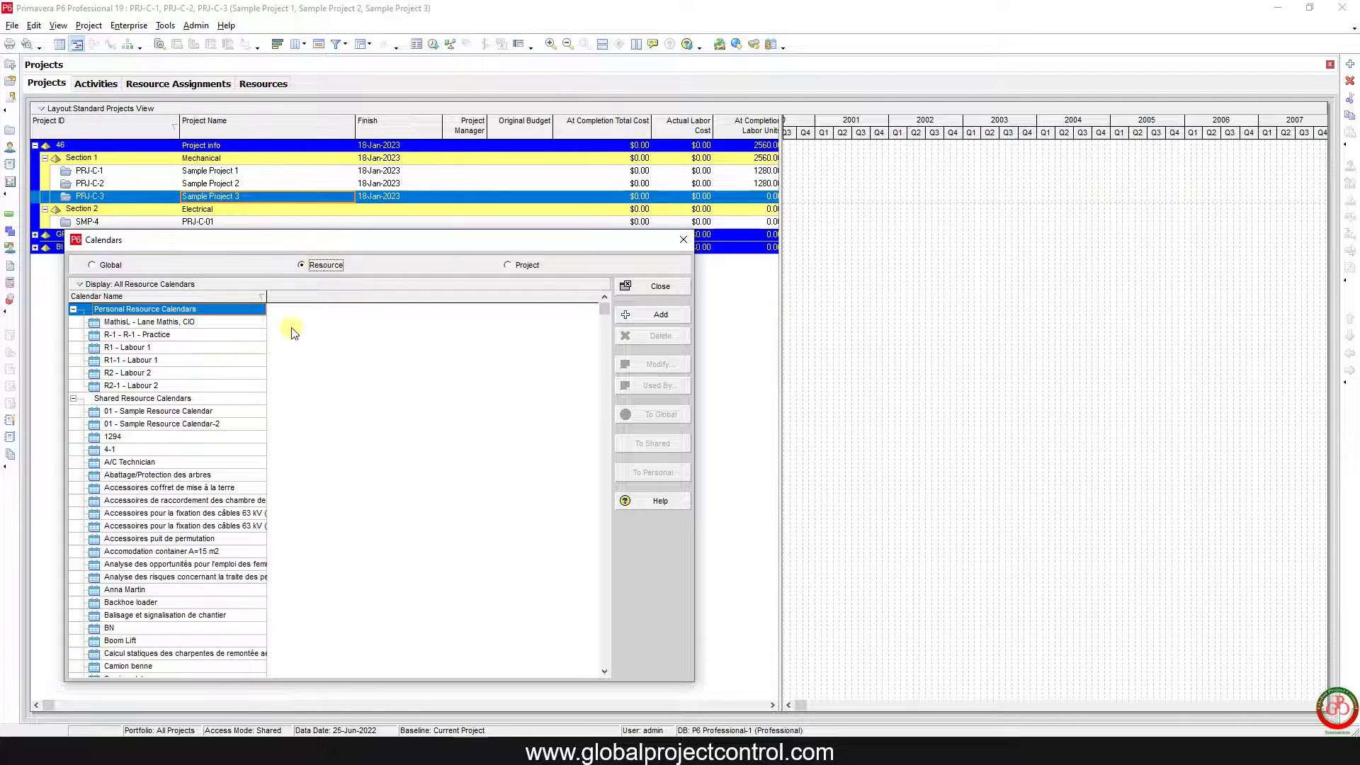
pyautogui.click(219, 423)
pyautogui.click(192, 411)
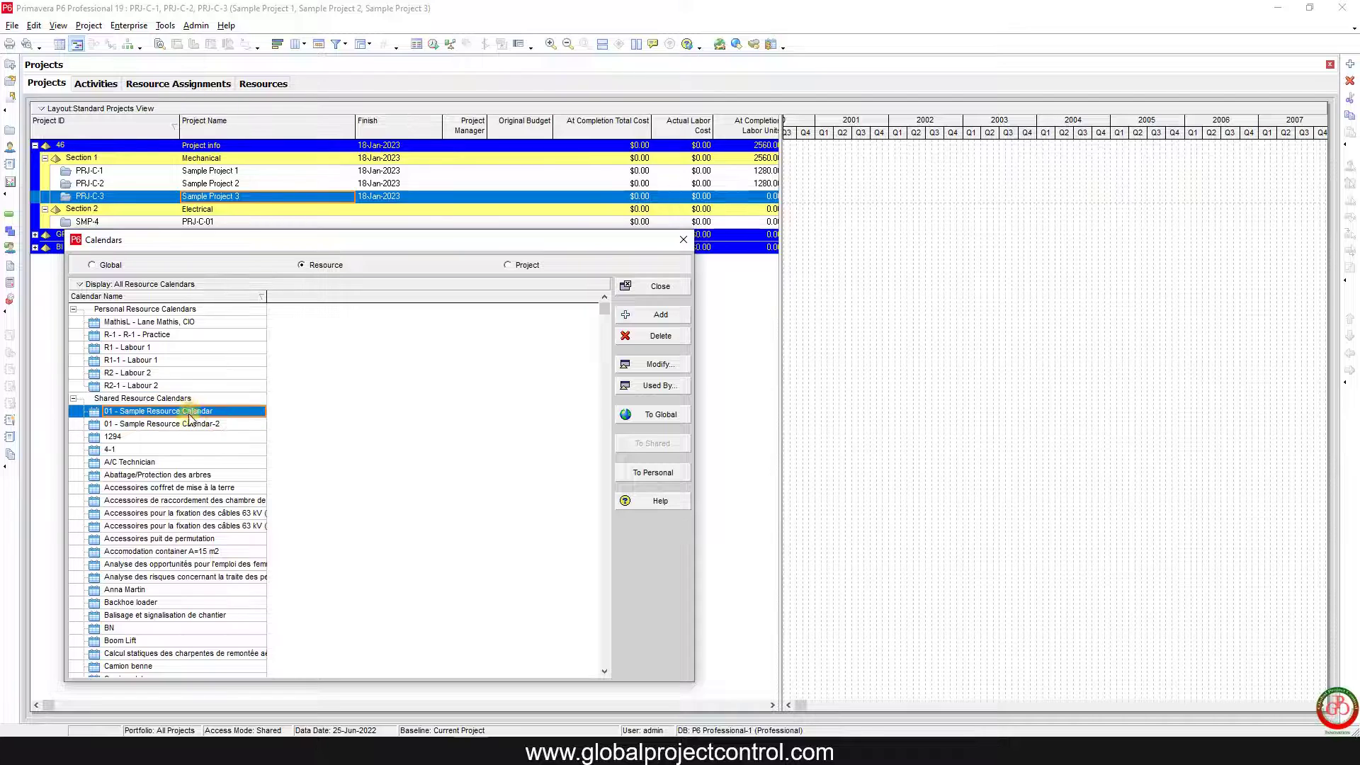
pyautogui.click(190, 424)
pyautogui.click(192, 413)
pyautogui.click(195, 425)
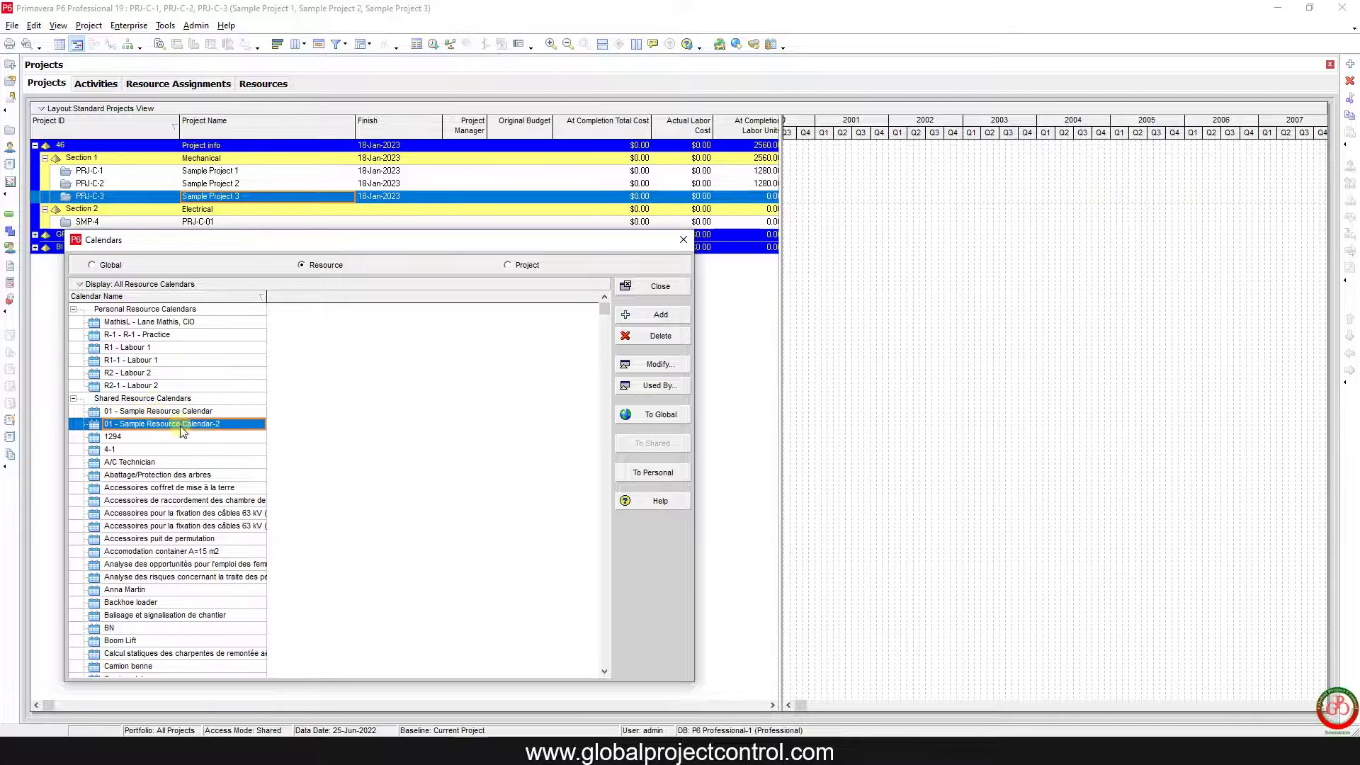
# - Check Used By: the calendar is assigned to S-R-2.Labor 2 and S-R-3.Material 1
pyautogui.click(666, 387)
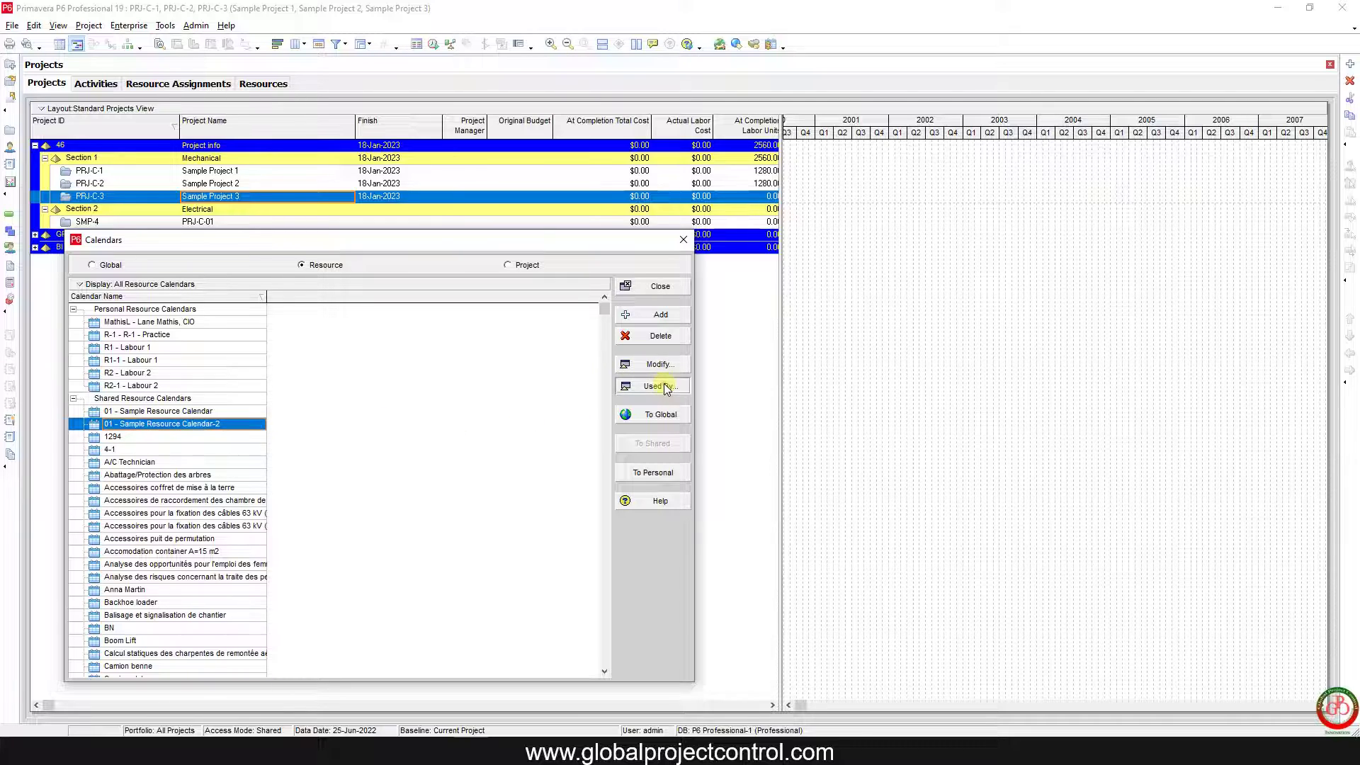
pyautogui.click(652, 356)
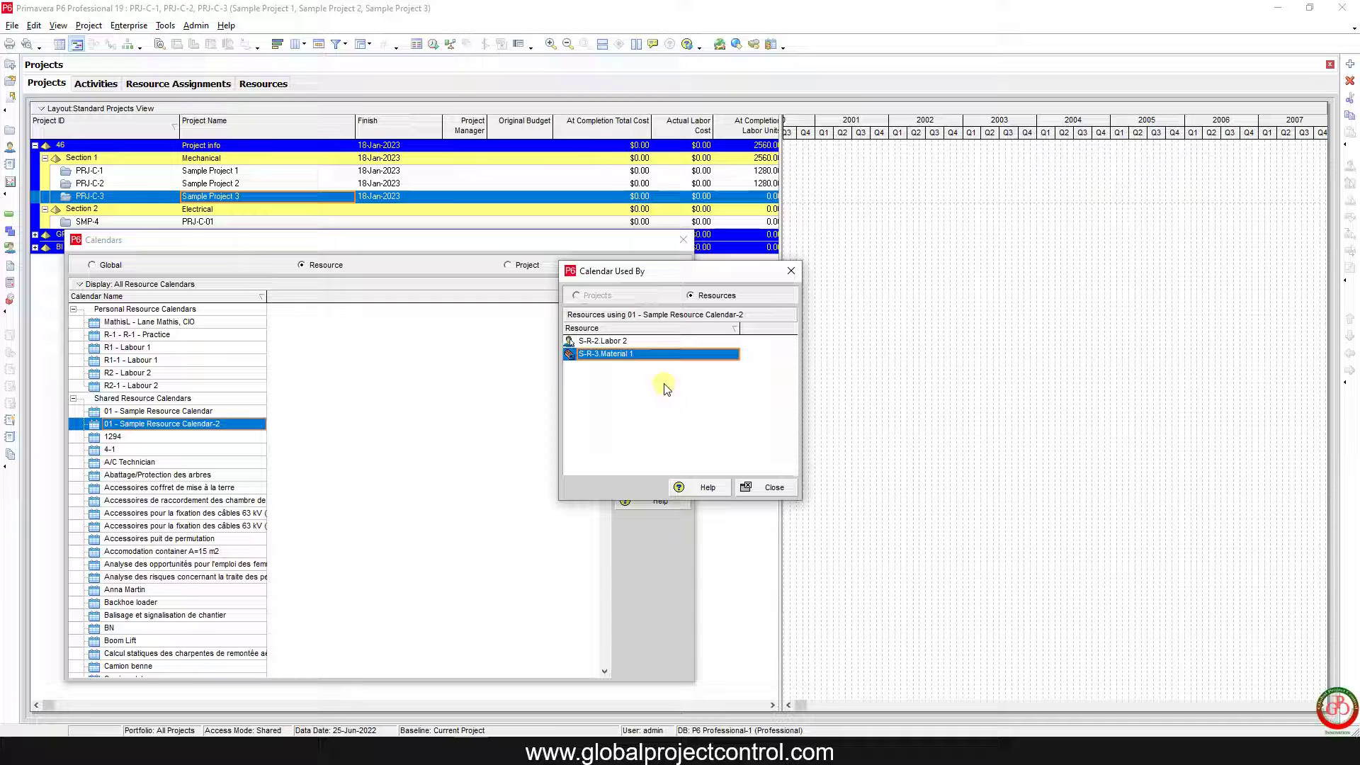
pyautogui.click(615, 341)
pyautogui.click(614, 355)
pyautogui.click(614, 342)
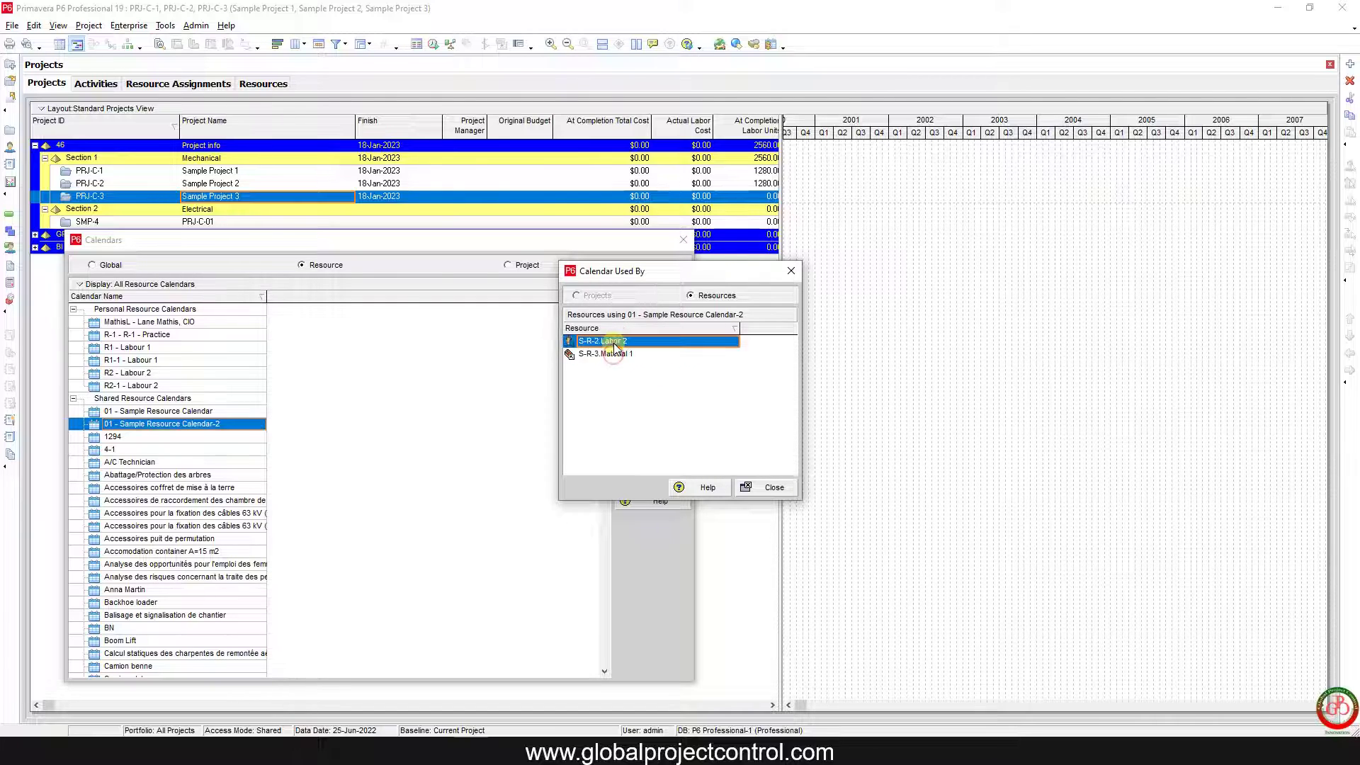
pyautogui.click(609, 354)
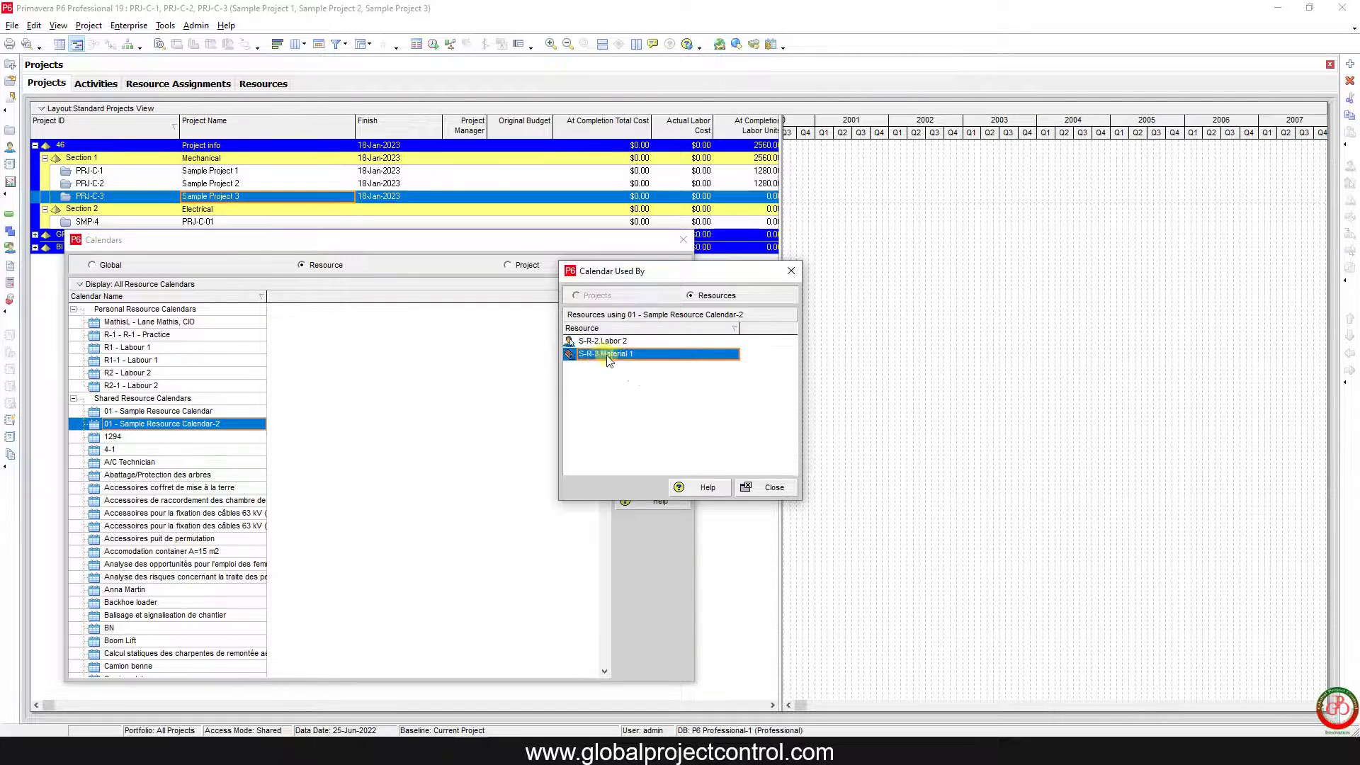
pyautogui.click(757, 492)
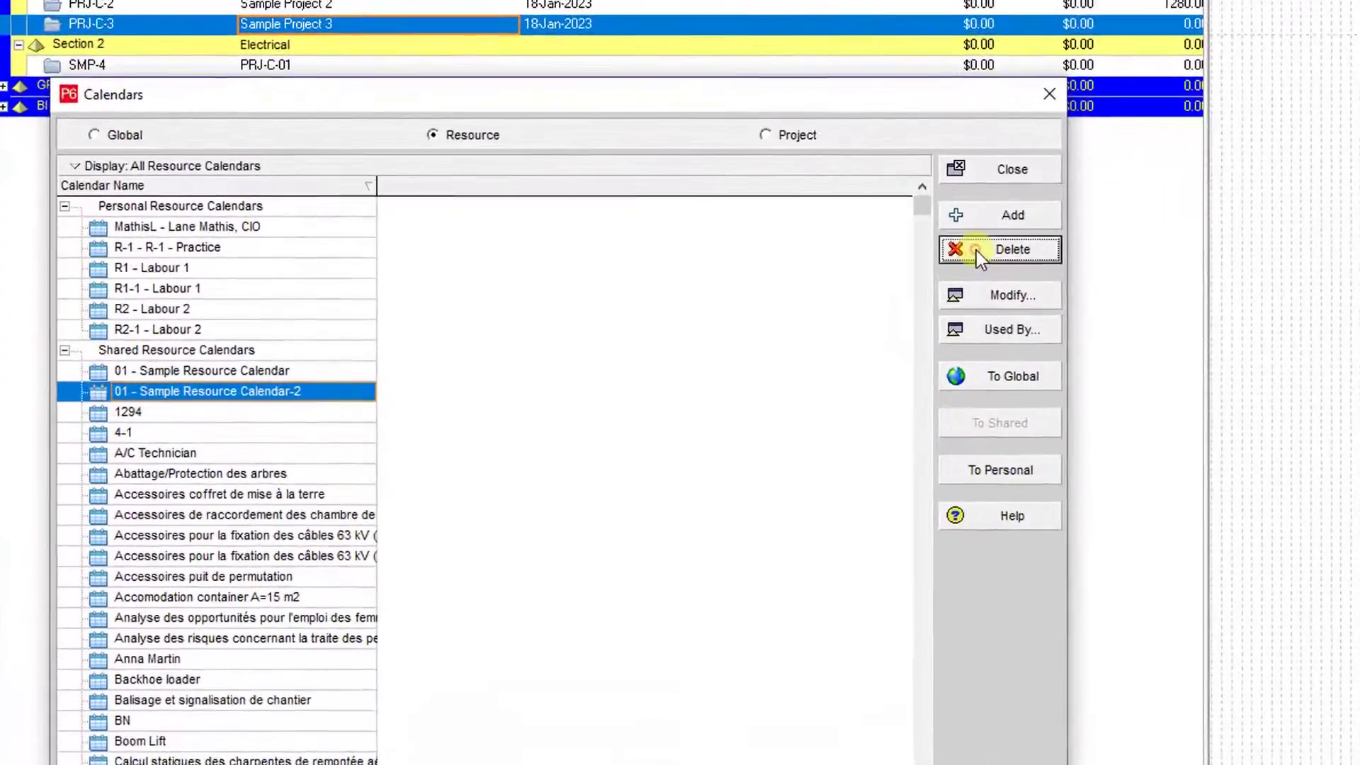
# - Start deleting 01 - Sample Resource Calendar-2, choosing to select a replacement calendar
pyautogui.click(977, 250)
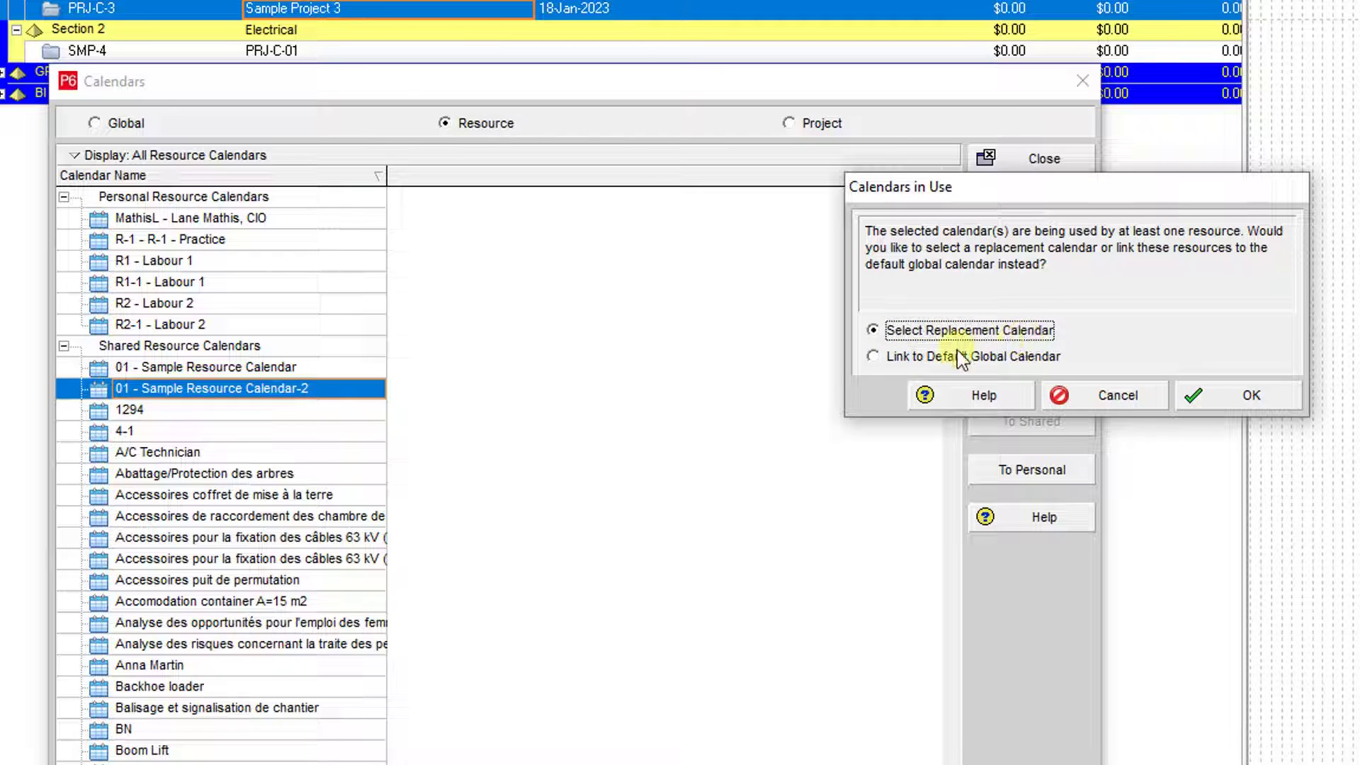
pyautogui.click(920, 357)
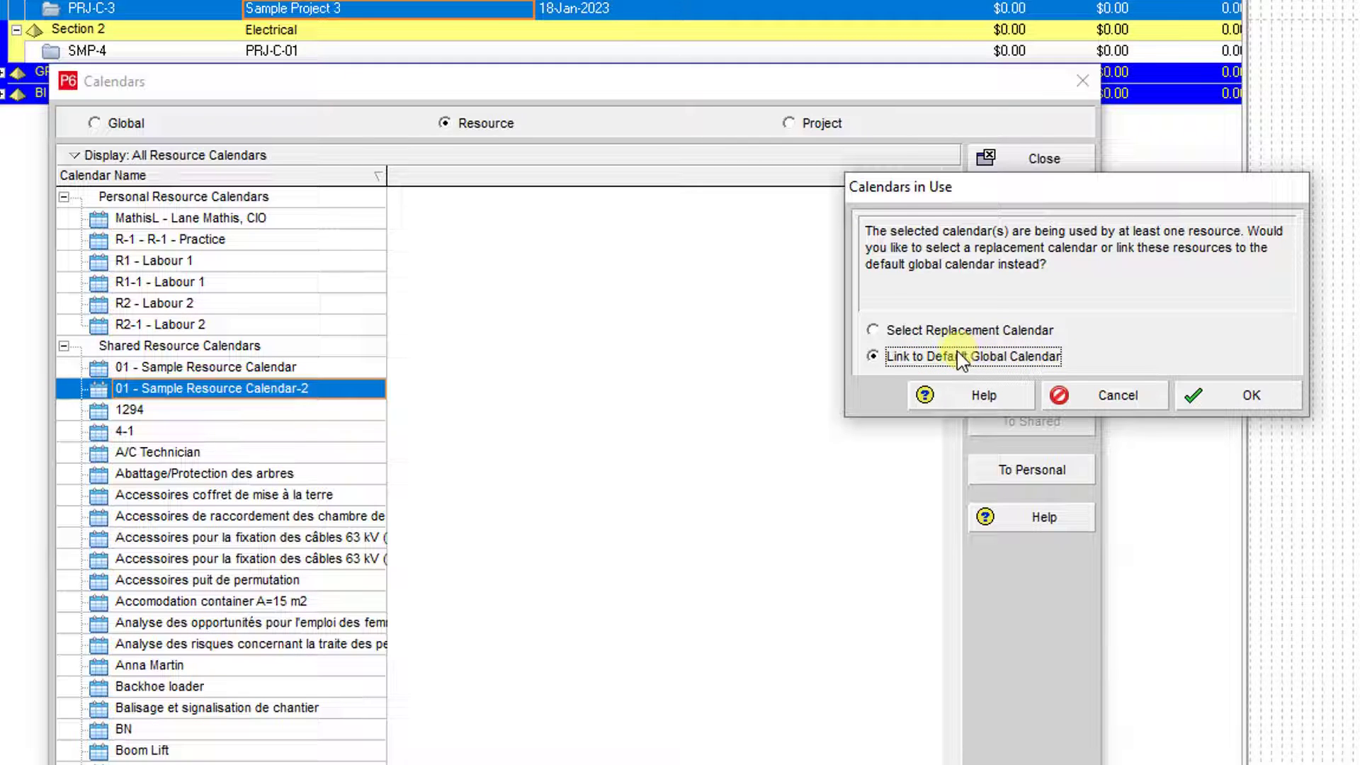
pyautogui.click(900, 330)
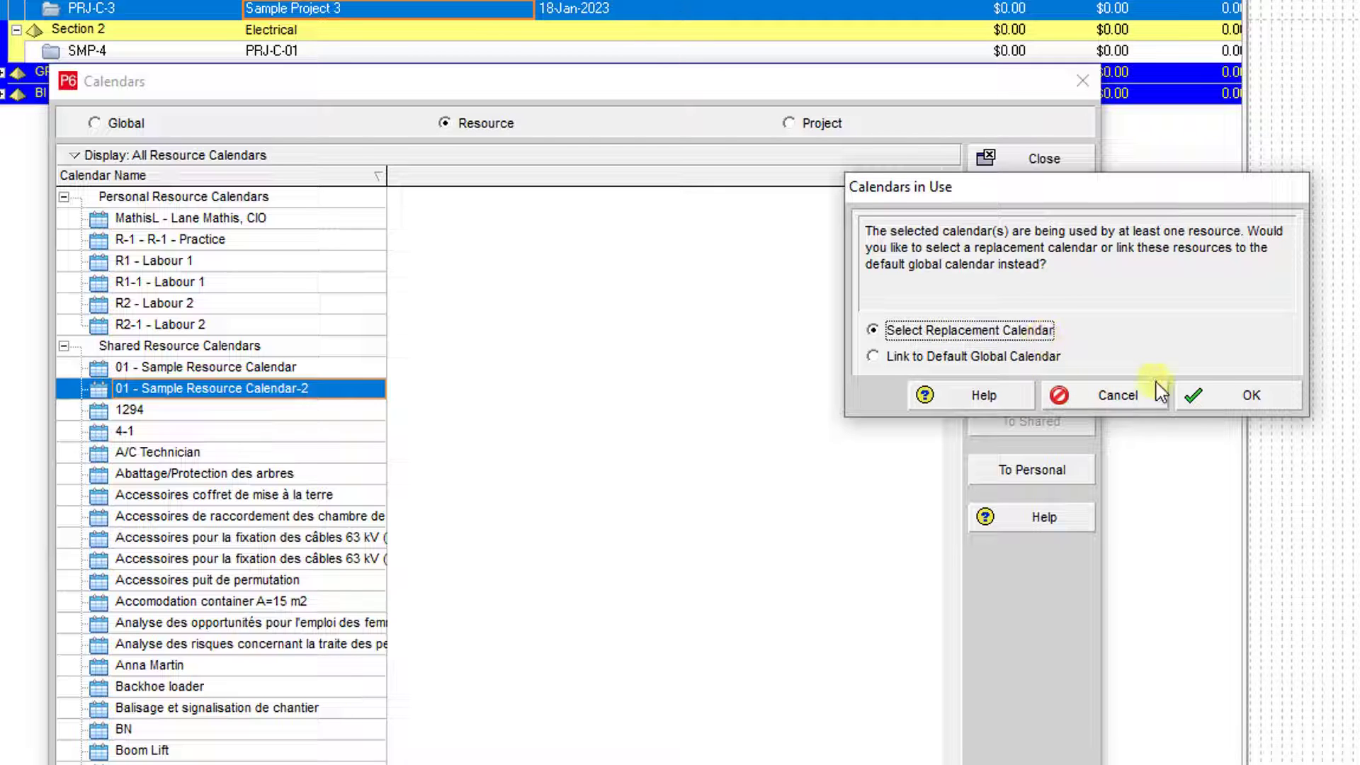
pyautogui.click(1226, 411)
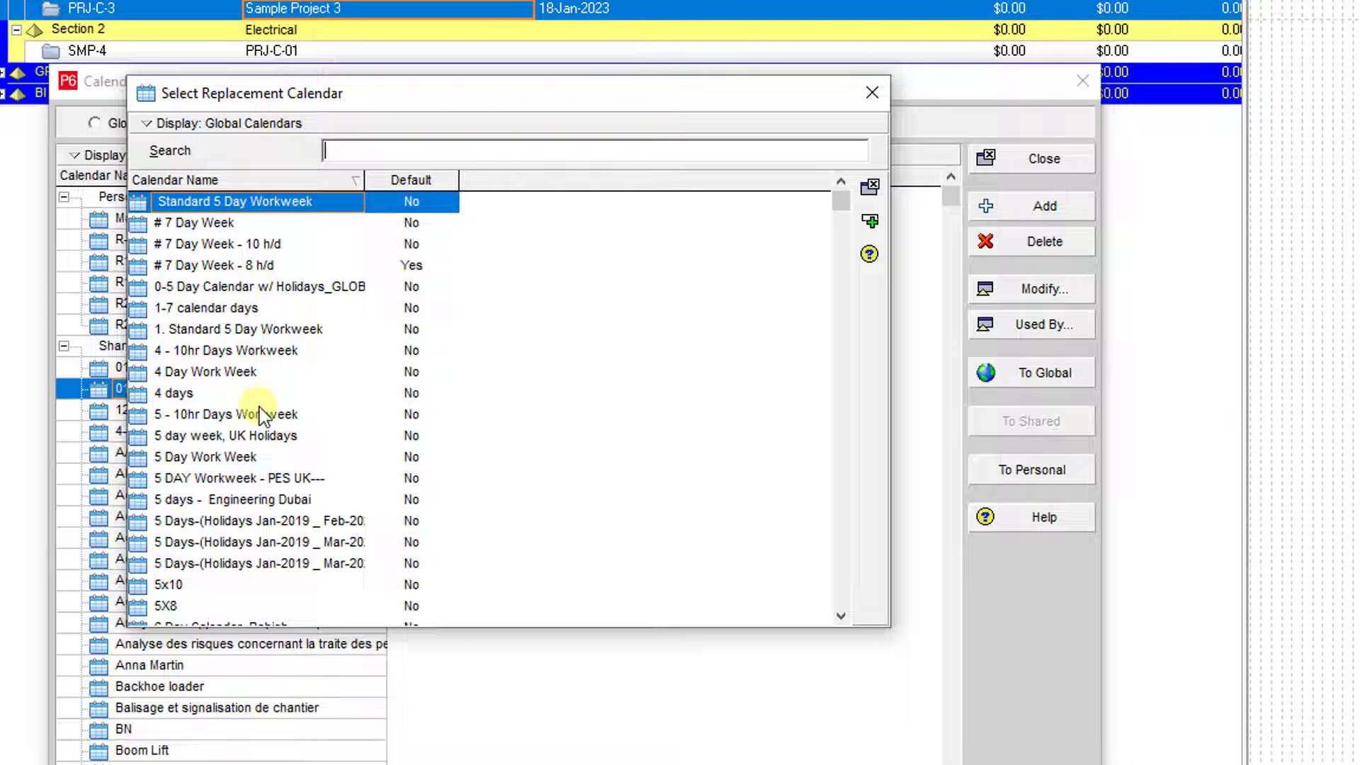
# - Pick 01 - Sample Resource Calendar from Shared Resource Calendars as the replacement
pyautogui.click(181, 123)
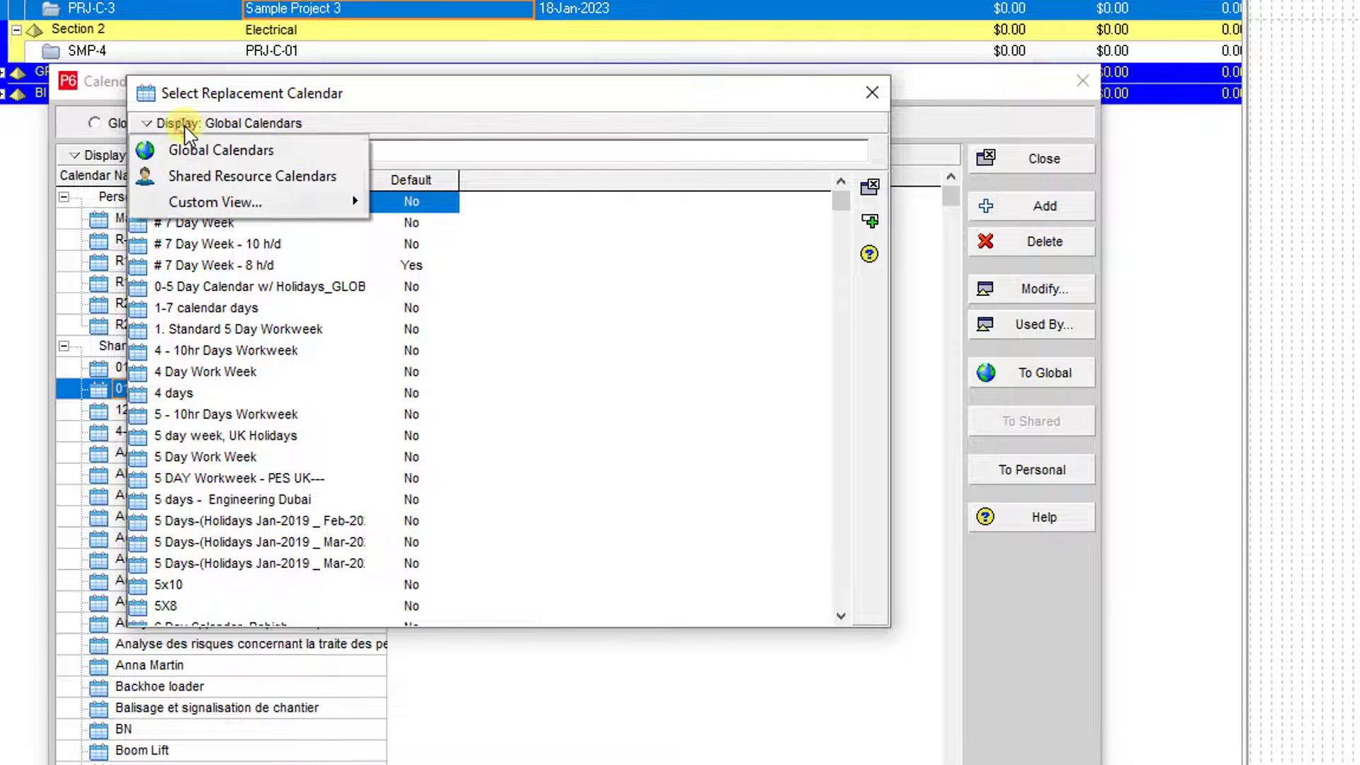
pyautogui.click(301, 178)
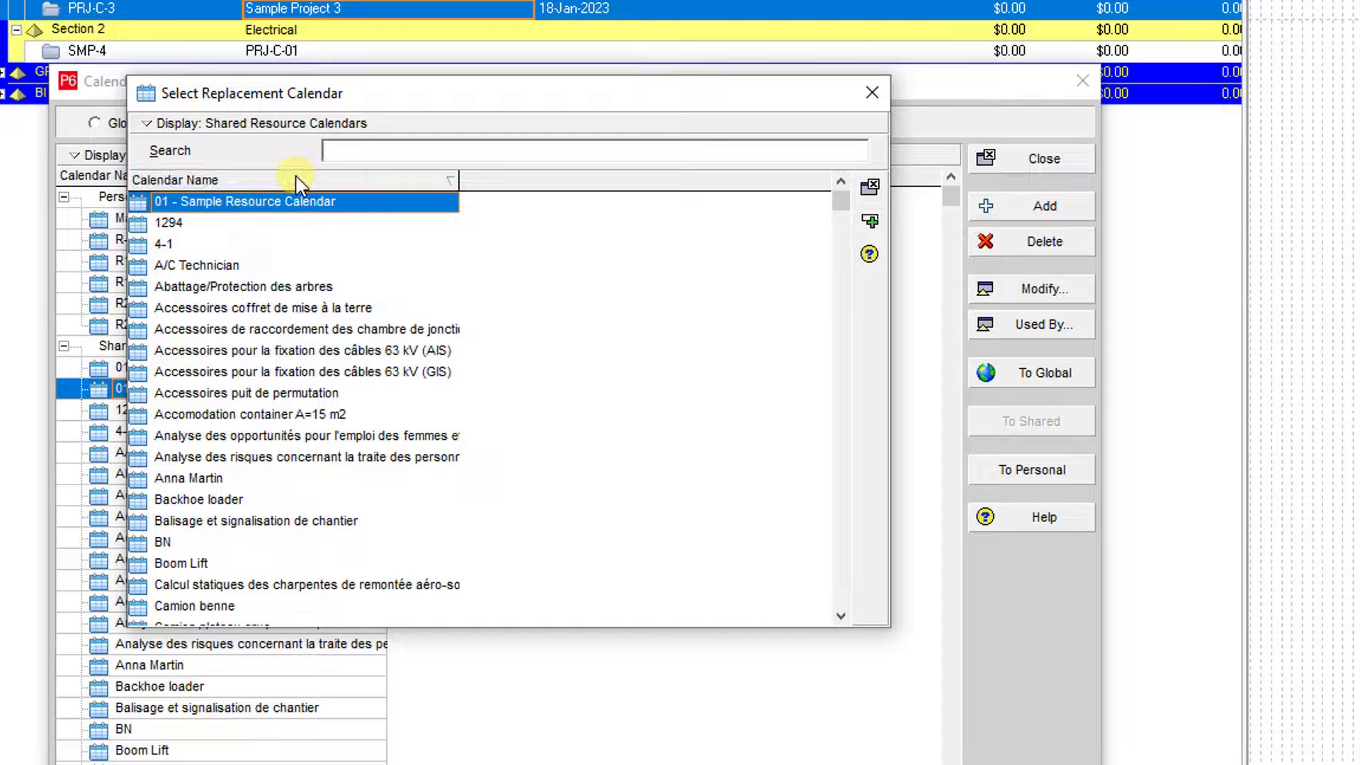
pyautogui.moveTo(339, 96)
pyautogui.mouseDown()
pyautogui.moveTo(691, 127)
pyautogui.moveTo(826, 212)
pyautogui.moveTo(779, 310)
pyautogui.moveTo(763, 278)
pyautogui.mouseUp()
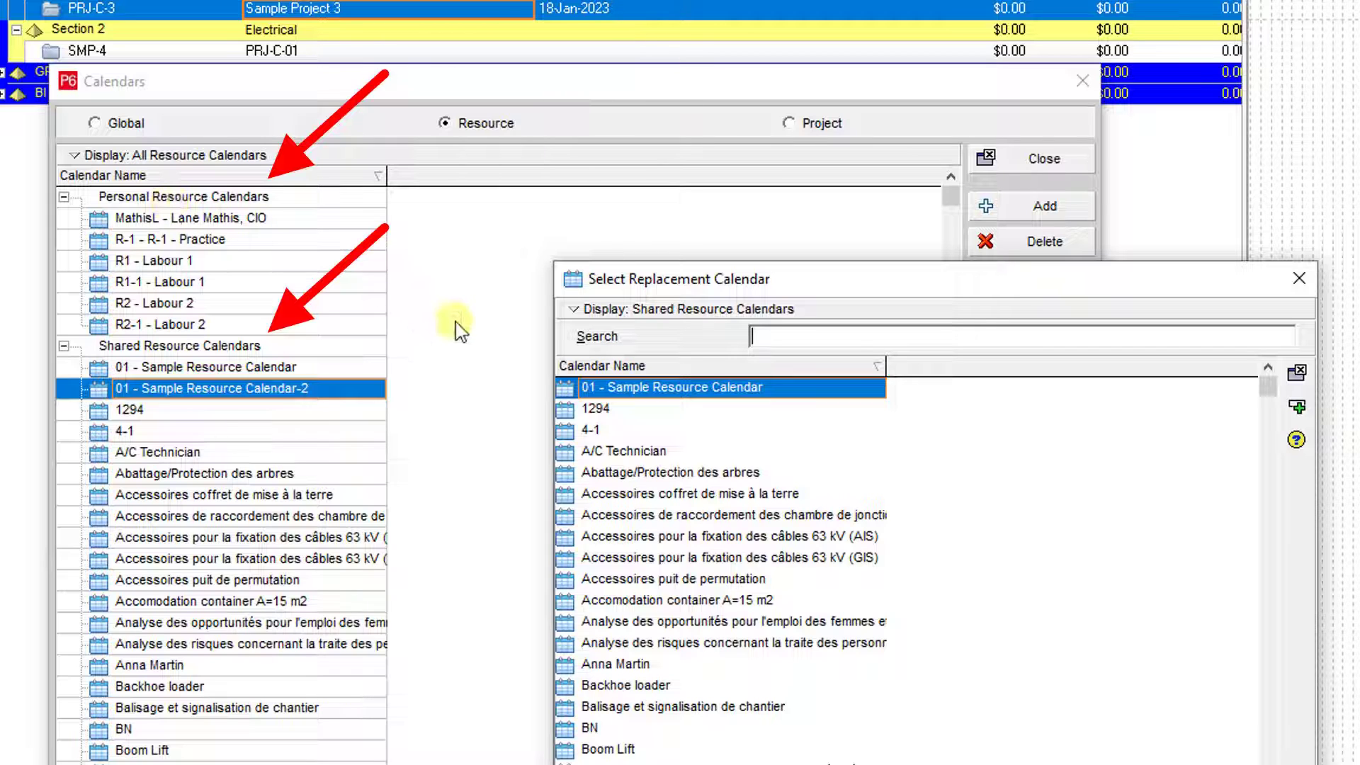
pyautogui.click(572, 309)
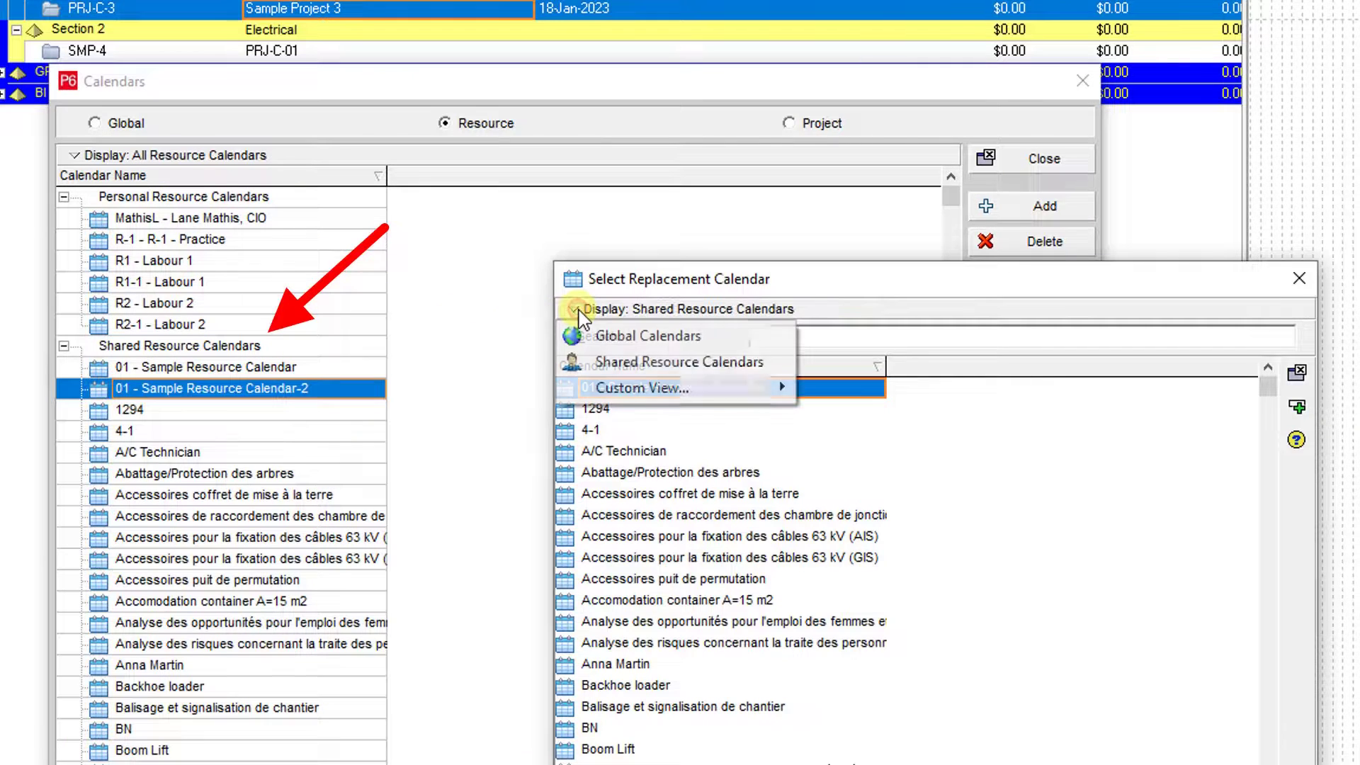
pyautogui.click(650, 363)
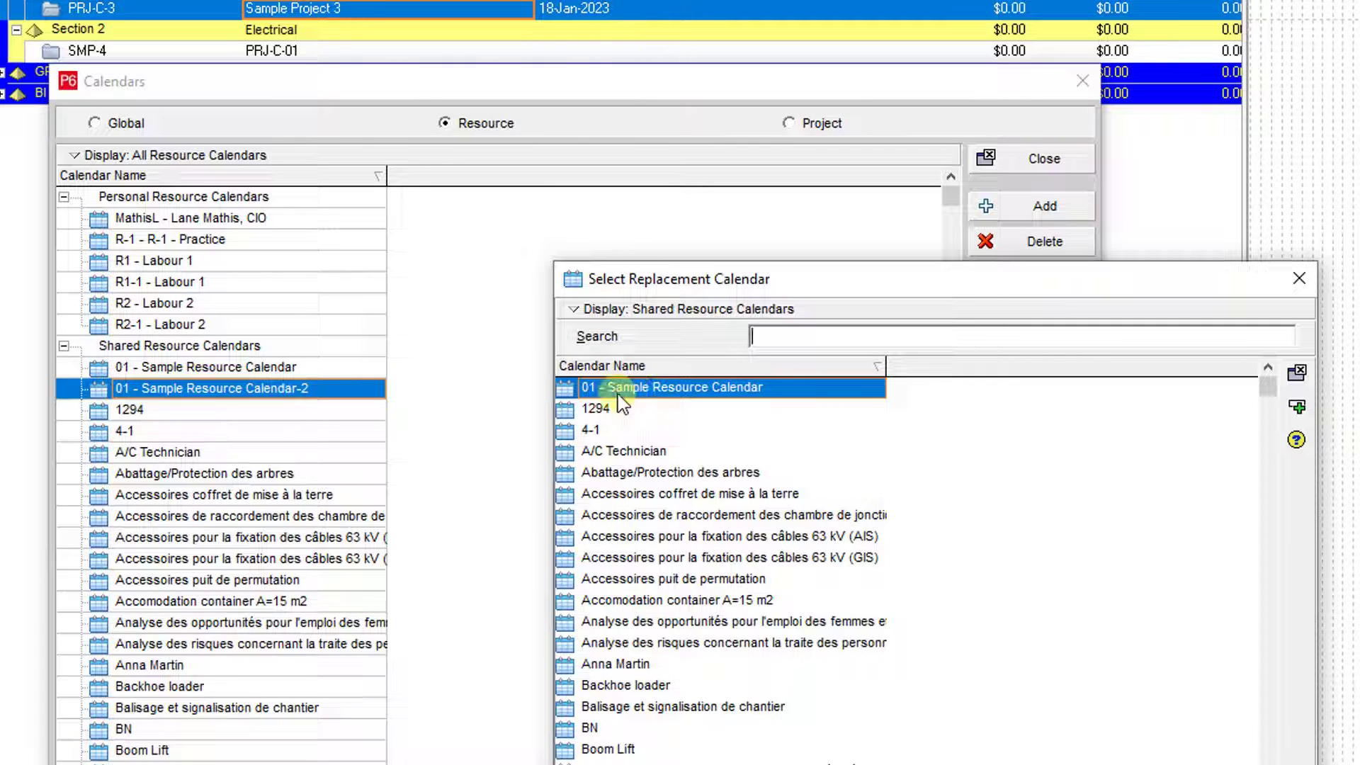
pyautogui.click(1296, 406)
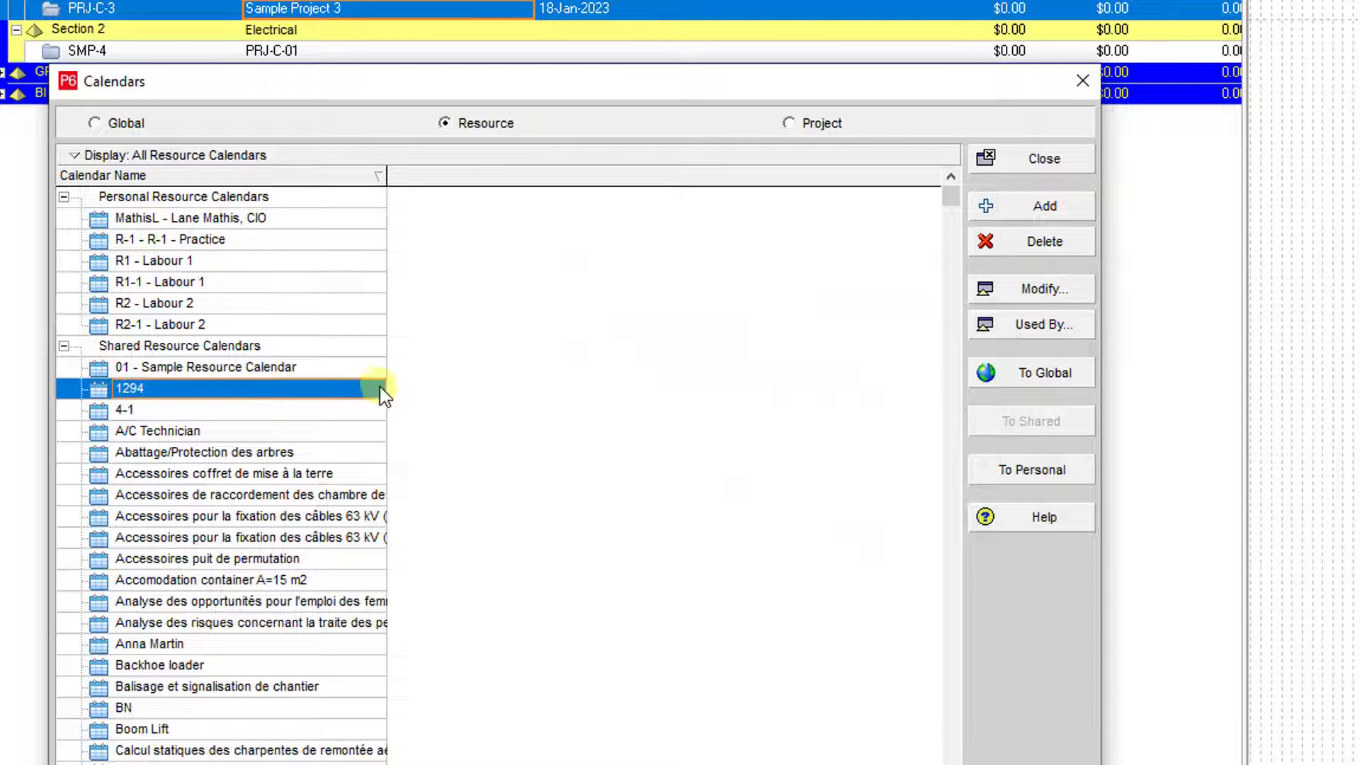